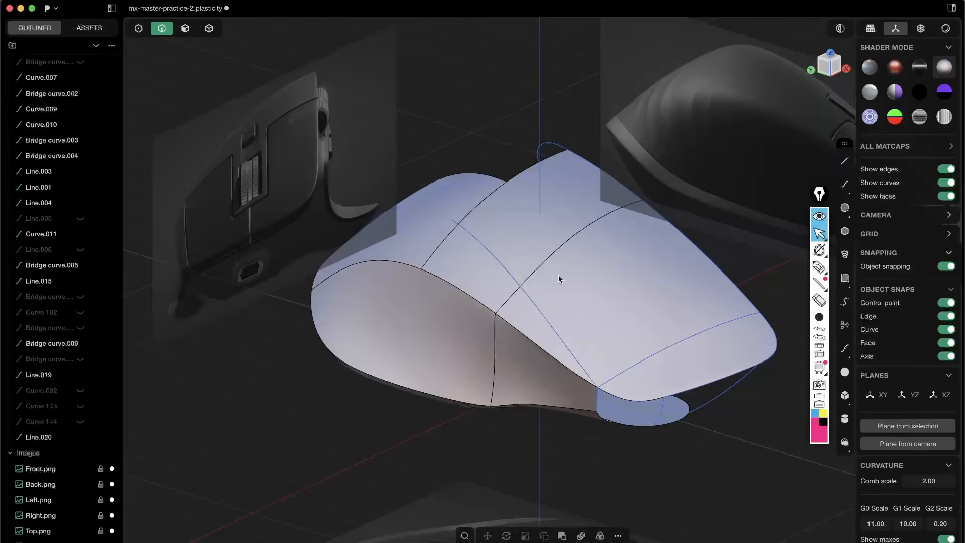
- Switch to the browser and examine the Logitech MX Master 3S model on Sketchfab from several angles
{"action": "middle_click_drag", "start_coordinate": [559, 275], "coordinate": [547, 316], "text": "shift"}
{"action": "middle_click_drag", "start_coordinate": [398, 287], "coordinate": [417, 318]}
{"action": "key", "text": "super+Tab"}
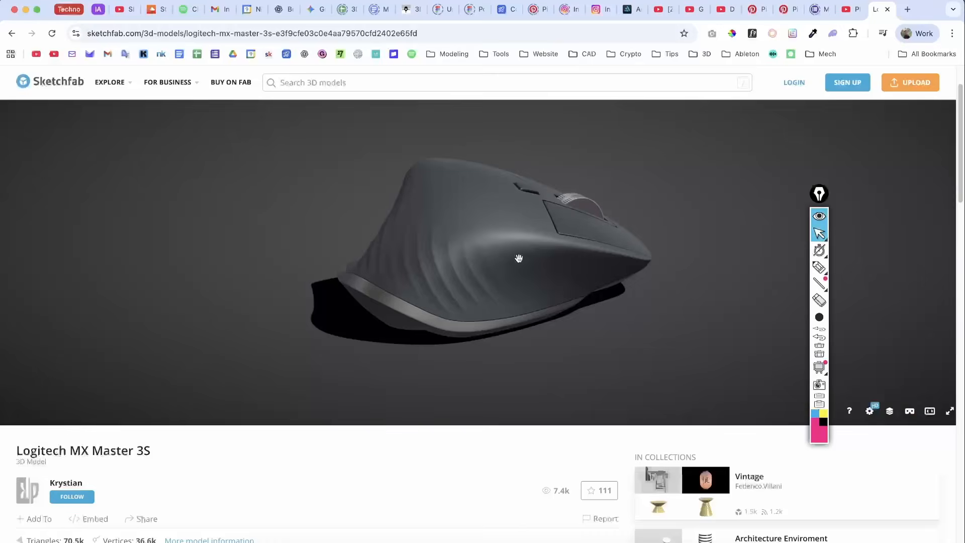
{"action": "mouse_move", "coordinate": [518, 259]}
{"action": "left_mouse_down"}
{"action": "mouse_move", "coordinate": [246, 263]}
{"action": "mouse_move", "coordinate": [226, 298]}
{"action": "mouse_move", "coordinate": [414, 250]}
{"action": "mouse_move", "coordinate": [558, 267]}
{"action": "mouse_move", "coordinate": [489, 261]}
{"action": "mouse_move", "coordinate": [715, 255]}
{"action": "mouse_move", "coordinate": [725, 266]}
{"action": "mouse_move", "coordinate": [612, 243]}
{"action": "mouse_move", "coordinate": [345, 307]}
{"action": "left_mouse_up"}
{"action": "left_click_drag", "start_coordinate": [442, 232], "coordinate": [437, 269]}
- Sketch pink outlines over the mouse's top and thumb-side surfaces with blue blend strokes between them, and clear the annotations
{"action": "left_click", "coordinate": [817, 268]}
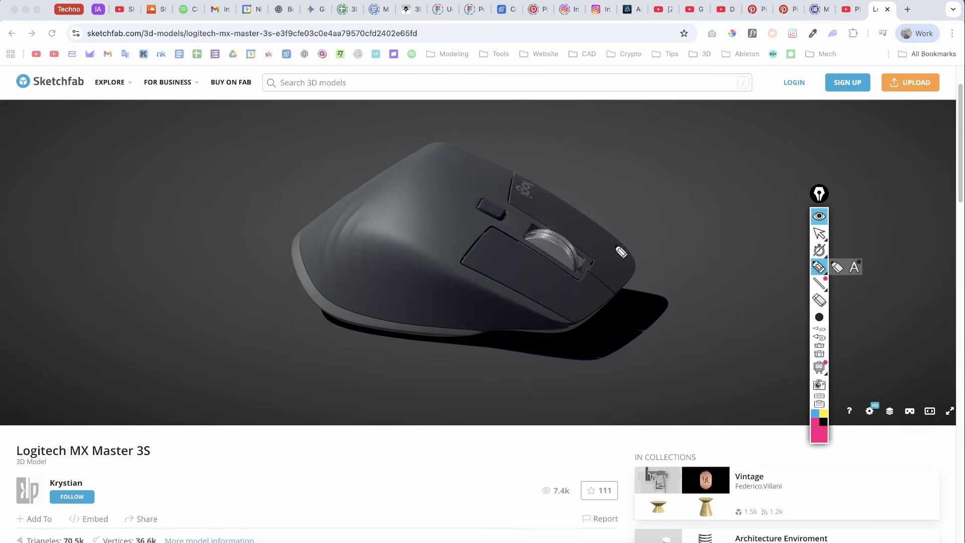
{"action": "left_click_drag", "start_coordinate": [621, 250], "coordinate": [530, 301]}
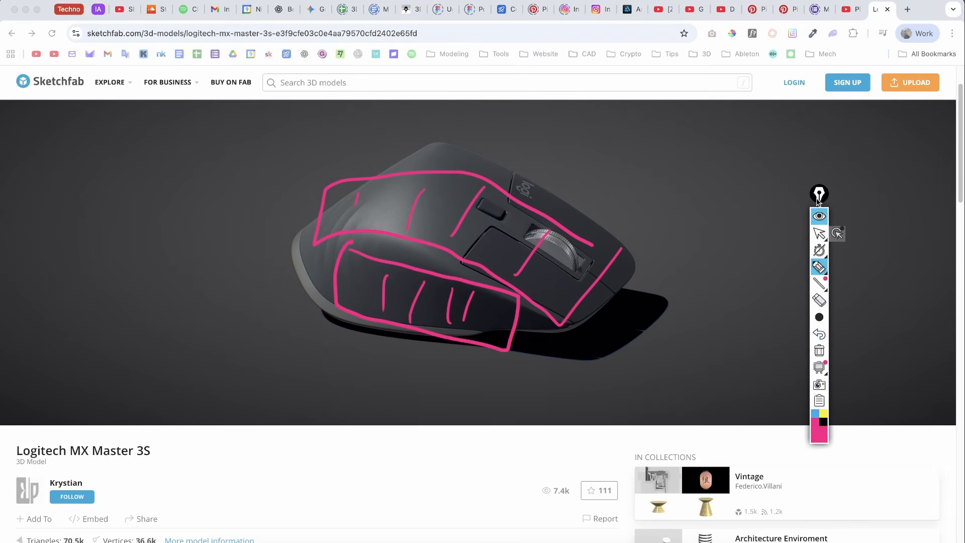
{"action": "left_click_drag", "start_coordinate": [817, 200], "coordinate": [808, 190]}
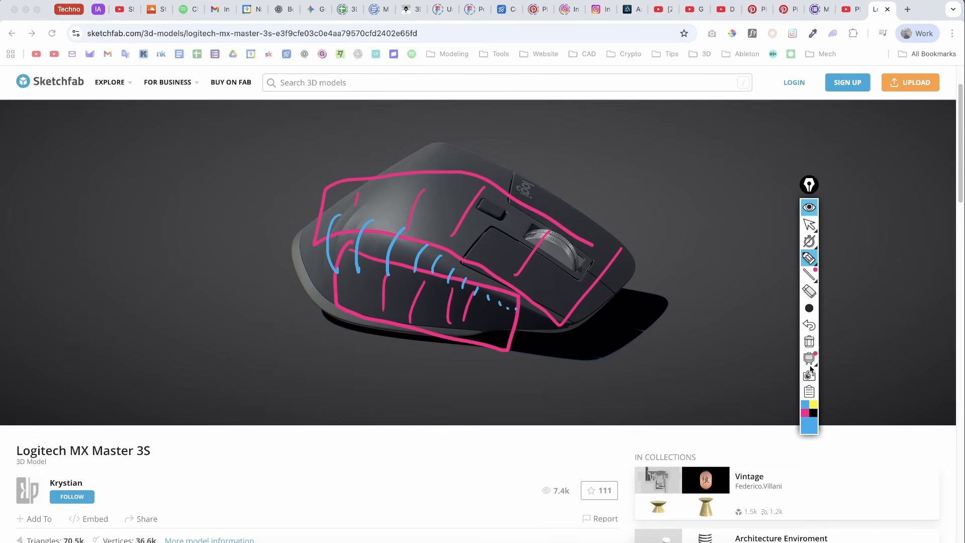
{"action": "left_click", "coordinate": [811, 344]}
{"action": "left_click", "coordinate": [810, 225]}
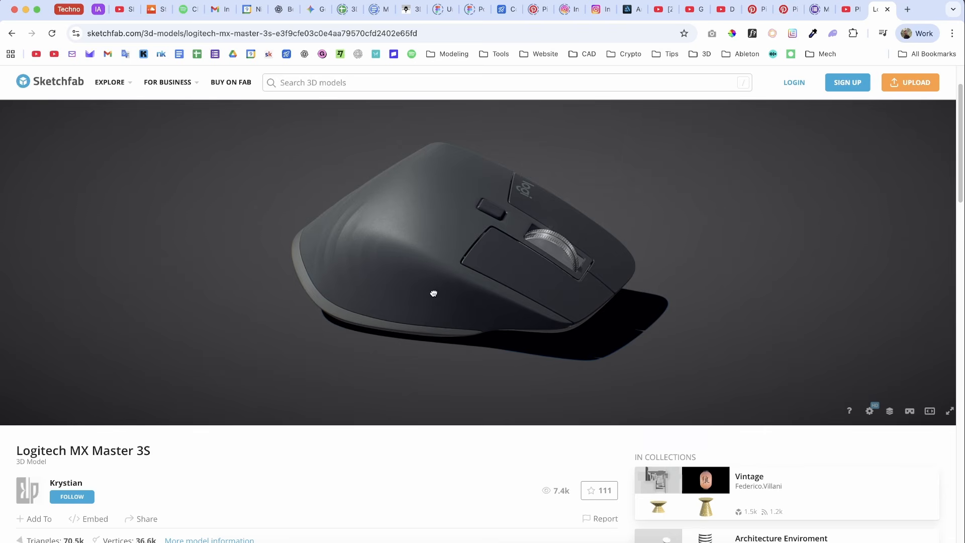
- Mark the reference mouse's ridge line with pink cross-section curves over the thumb-side transition, and clear the annotations
{"action": "mouse_move", "coordinate": [443, 283]}
{"action": "left_mouse_down"}
{"action": "mouse_move", "coordinate": [452, 241]}
{"action": "mouse_move", "coordinate": [532, 233]}
{"action": "mouse_move", "coordinate": [436, 241]}
{"action": "mouse_move", "coordinate": [391, 206]}
{"action": "mouse_move", "coordinate": [551, 271]}
{"action": "mouse_move", "coordinate": [452, 217]}
{"action": "mouse_move", "coordinate": [501, 237]}
{"action": "mouse_move", "coordinate": [362, 217]}
{"action": "mouse_move", "coordinate": [442, 247]}
{"action": "mouse_move", "coordinate": [383, 310]}
{"action": "mouse_move", "coordinate": [532, 293]}
{"action": "mouse_move", "coordinate": [448, 303]}
{"action": "left_mouse_up"}
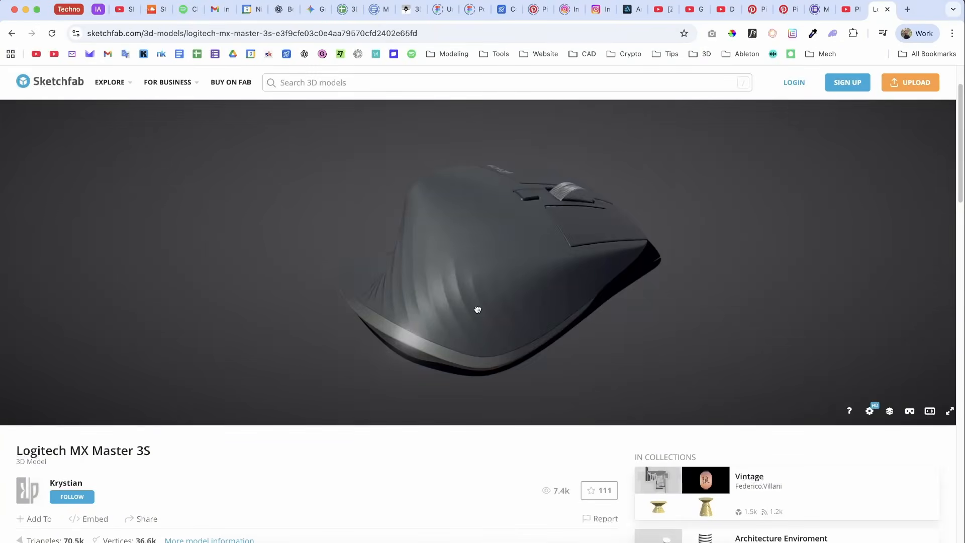
{"action": "mouse_move", "coordinate": [478, 310]}
{"action": "left_mouse_down"}
{"action": "mouse_move", "coordinate": [467, 328]}
{"action": "mouse_move", "coordinate": [407, 272]}
{"action": "left_mouse_up"}
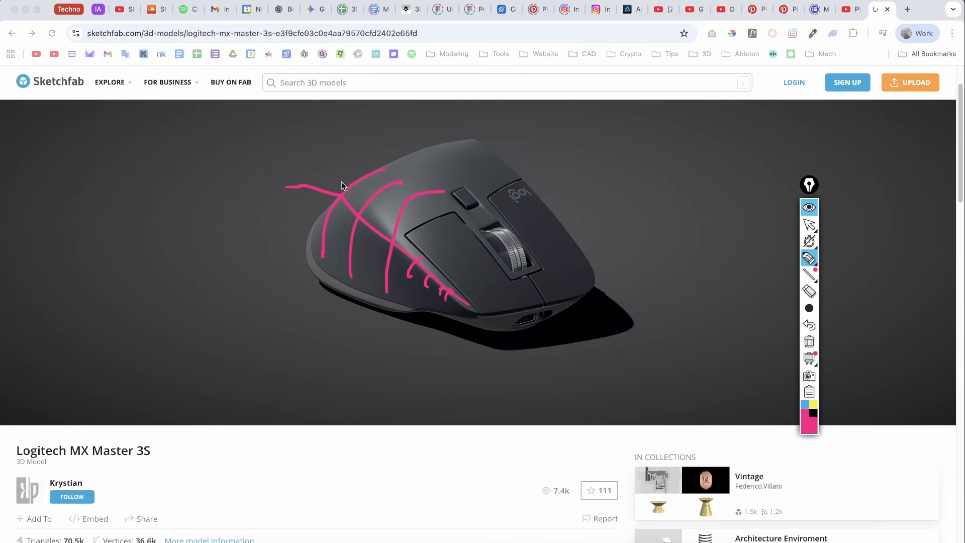
{"action": "left_click", "coordinate": [809, 341]}
{"action": "left_click", "coordinate": [809, 224]}
- Examine the underside and thumb side of the reference mouse on Sketchfab
{"action": "mouse_move", "coordinate": [533, 251]}
{"action": "left_mouse_down"}
{"action": "mouse_move", "coordinate": [473, 265]}
{"action": "mouse_move", "coordinate": [525, 258]}
{"action": "mouse_move", "coordinate": [443, 179]}
{"action": "mouse_move", "coordinate": [582, 189]}
{"action": "mouse_move", "coordinate": [492, 154]}
{"action": "left_mouse_up"}
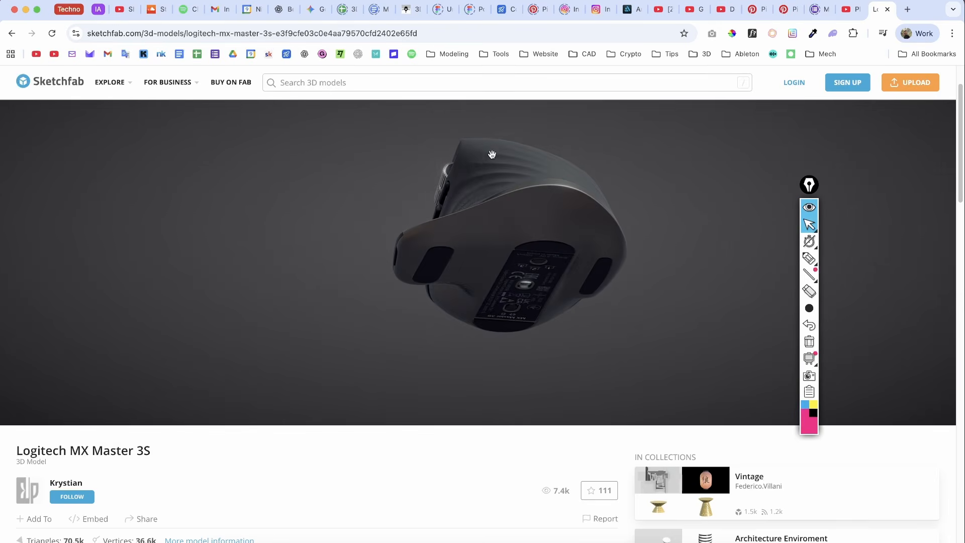
{"action": "left_click_drag", "start_coordinate": [598, 201], "coordinate": [374, 187]}
{"action": "mouse_move", "coordinate": [448, 188]}
{"action": "left_mouse_down"}
{"action": "mouse_move", "coordinate": [457, 237]}
{"action": "mouse_move", "coordinate": [442, 267]}
{"action": "mouse_move", "coordinate": [459, 280]}
{"action": "left_mouse_up"}
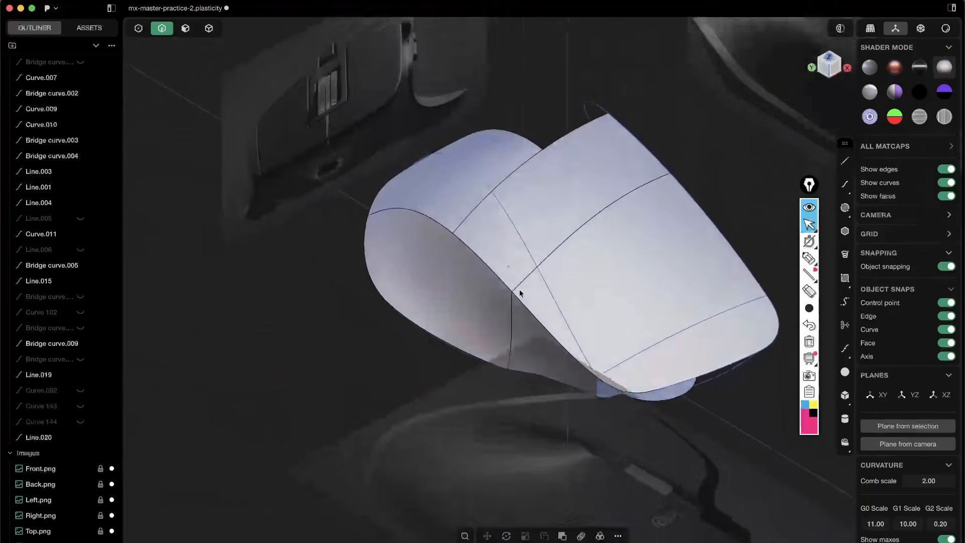
- Switch to Plasticity and examine the mouse surface model along the ridge where the top meets the thumb side
{"action": "middle_click_drag", "start_coordinate": [519, 293], "coordinate": [439, 353]}
{"action": "scroll", "coordinate": [499, 263], "scroll_direction": "down", "scroll_amount": 3}
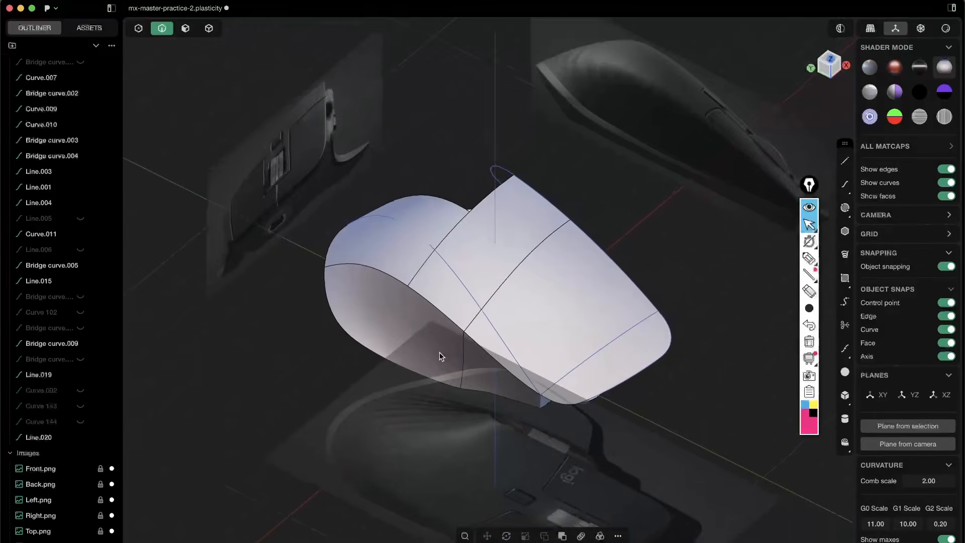
{"action": "scroll", "coordinate": [454, 298], "scroll_direction": "up", "scroll_amount": 3}
{"action": "middle_click_drag", "start_coordinate": [390, 250], "coordinate": [399, 224]}
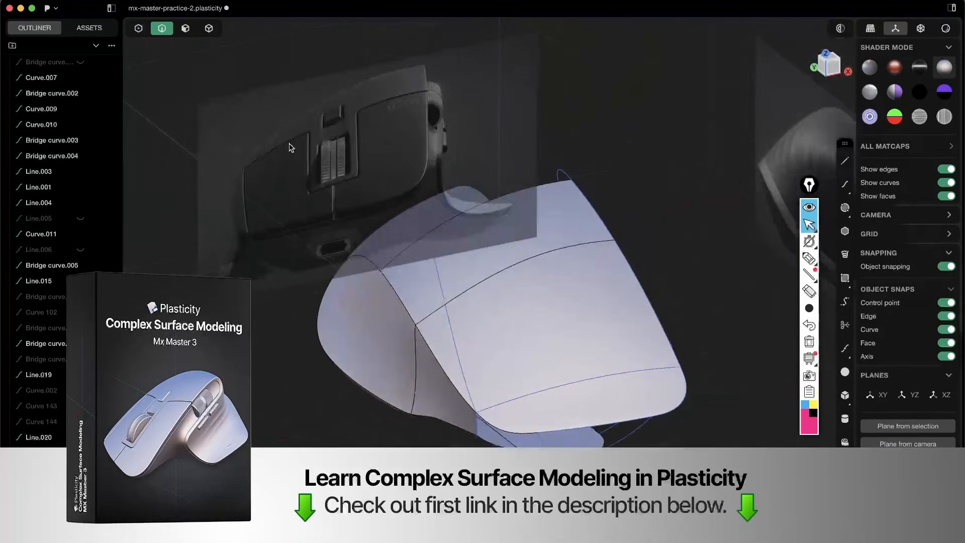
{"action": "middle_click_drag", "start_coordinate": [394, 370], "coordinate": [416, 188]}
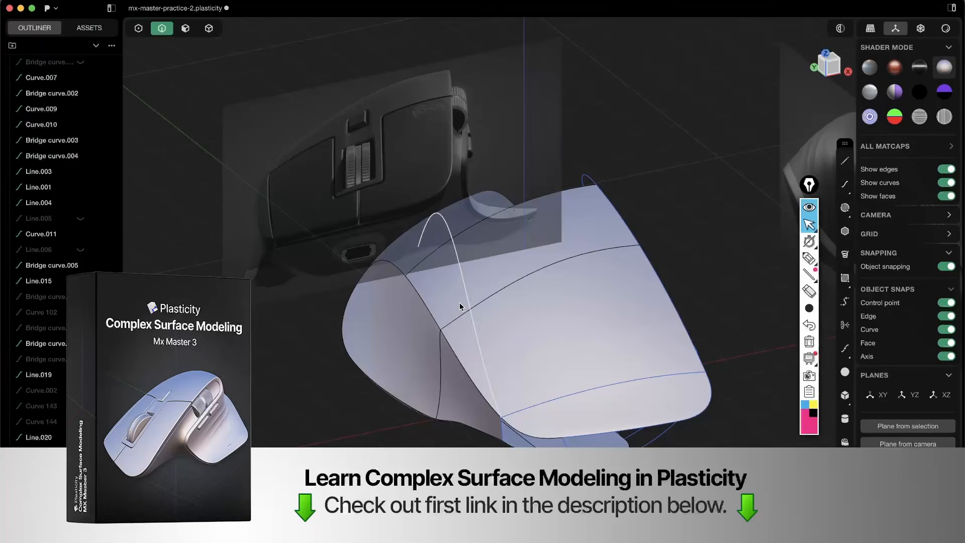
{"action": "middle_click_drag", "start_coordinate": [460, 306], "coordinate": [521, 342]}
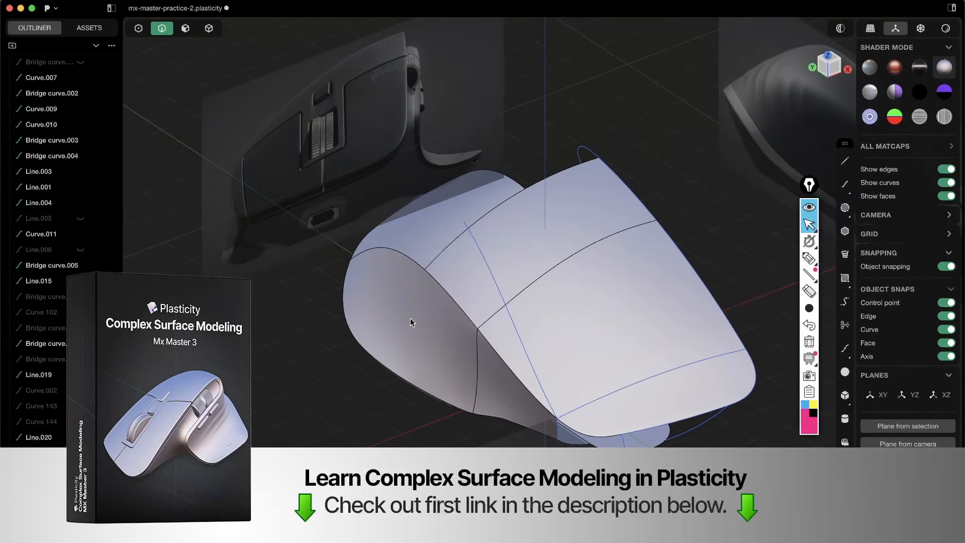
{"action": "mouse_move", "coordinate": [411, 324]}
{"action": "middle_mouse_down"}
{"action": "mouse_move", "coordinate": [416, 312]}
{"action": "mouse_move", "coordinate": [466, 338]}
{"action": "mouse_move", "coordinate": [418, 339]}
{"action": "middle_mouse_up"}
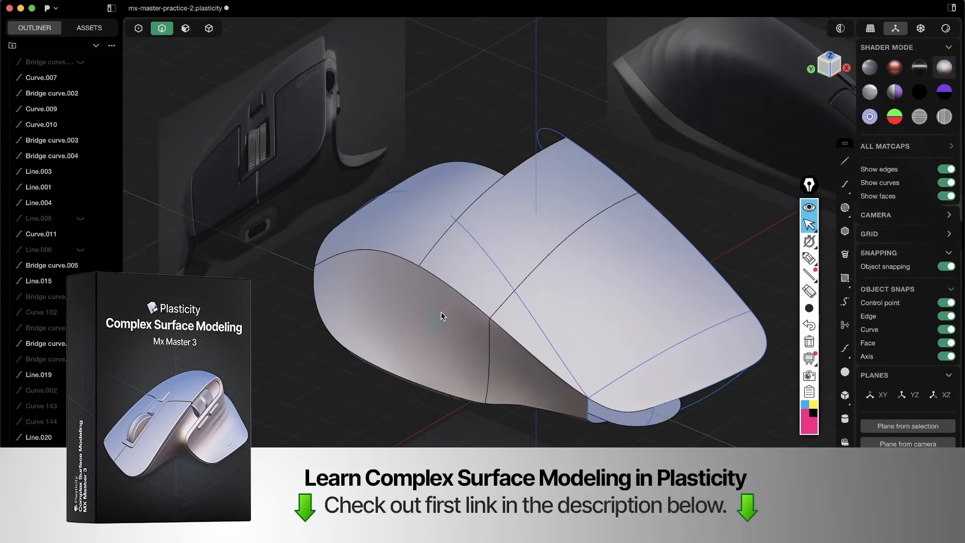
{"action": "middle_click_drag", "start_coordinate": [441, 312], "coordinate": [425, 348]}
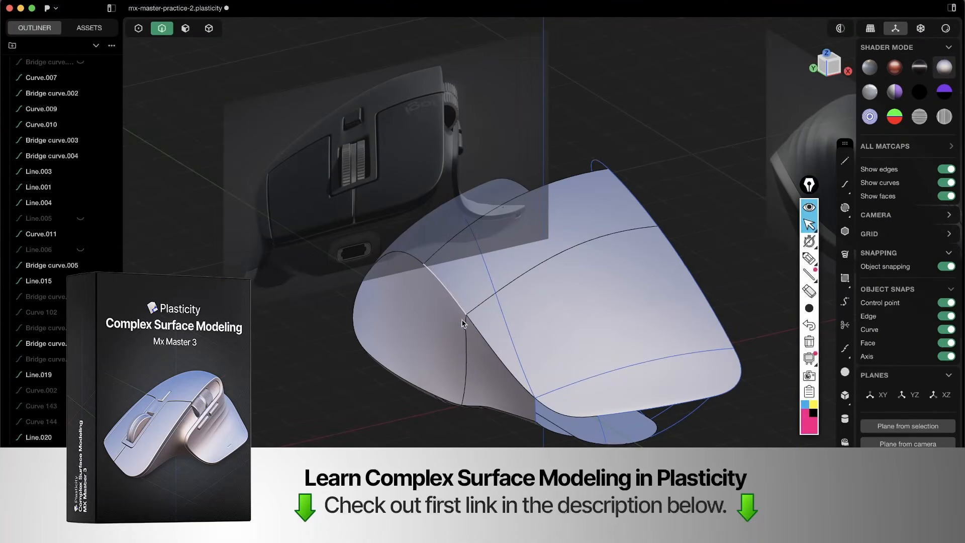
{"action": "middle_click_drag", "start_coordinate": [433, 318], "coordinate": [464, 338]}
{"action": "middle_click_drag", "start_coordinate": [458, 270], "coordinate": [517, 344]}
{"action": "scroll", "coordinate": [517, 343], "scroll_direction": "up", "scroll_amount": 4}
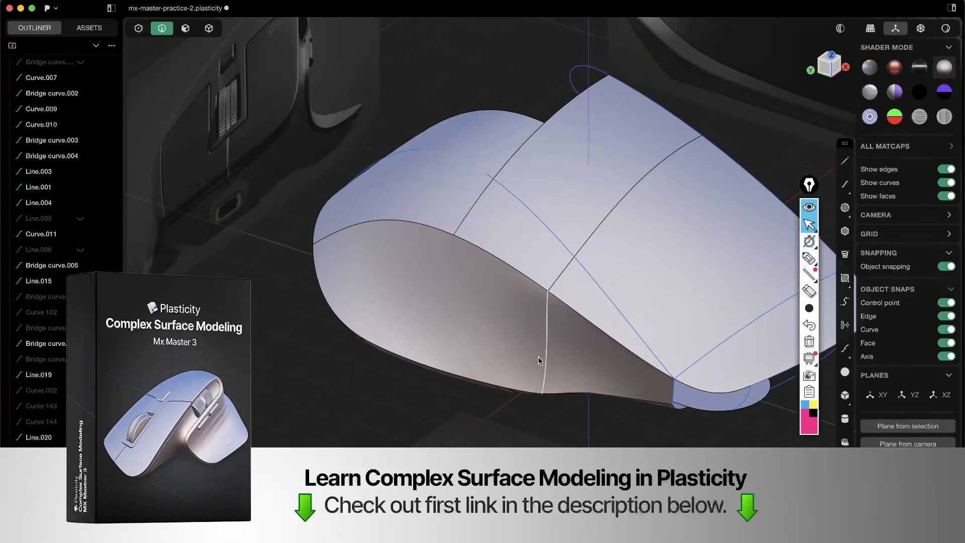
{"action": "middle_click_drag", "start_coordinate": [475, 305], "coordinate": [391, 270]}
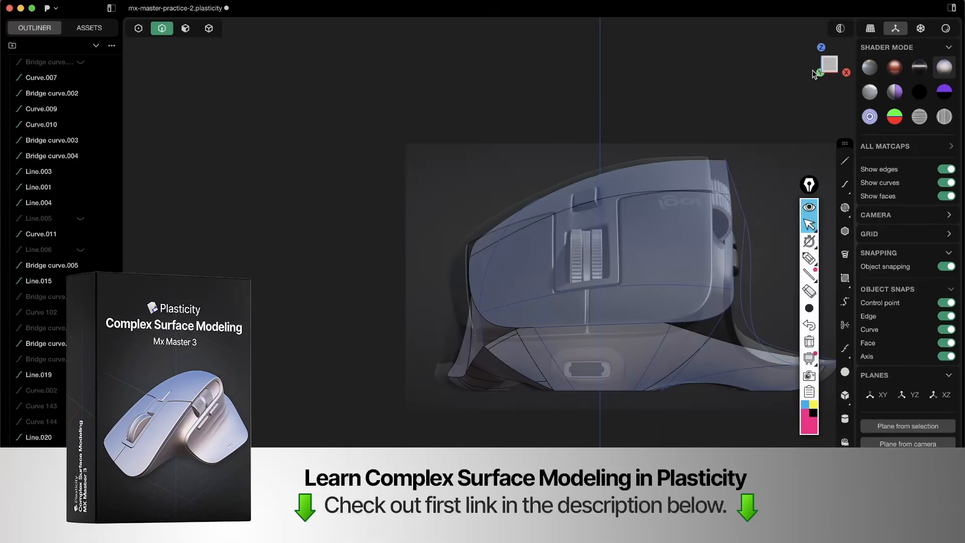
{"action": "middle_click_drag", "start_coordinate": [527, 300], "coordinate": [699, 393]}
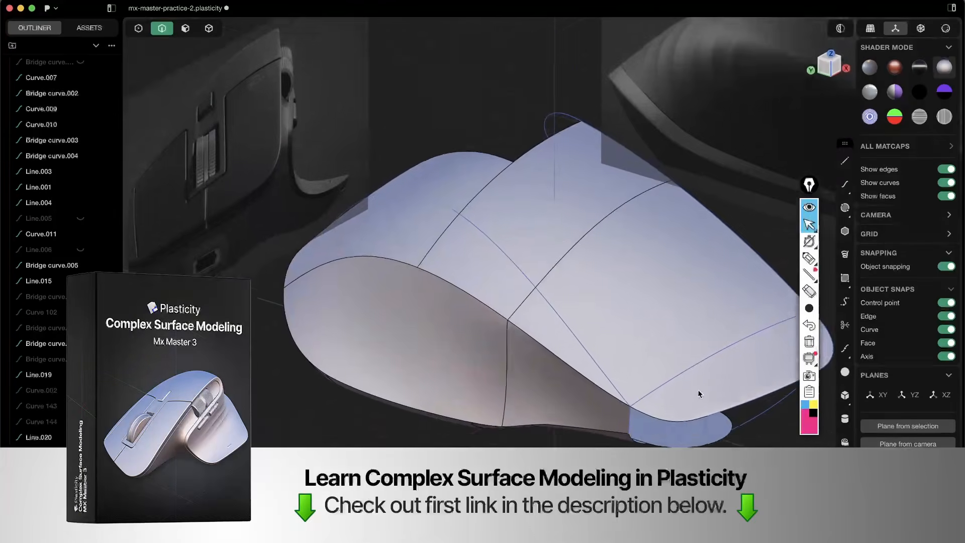
{"action": "mouse_move", "coordinate": [533, 344]}
{"action": "middle_mouse_down"}
{"action": "mouse_move", "coordinate": [492, 358]}
{"action": "mouse_move", "coordinate": [484, 349]}
{"action": "mouse_move", "coordinate": [436, 353]}
{"action": "mouse_move", "coordinate": [472, 370]}
{"action": "mouse_move", "coordinate": [478, 390]}
{"action": "mouse_move", "coordinate": [454, 303]}
{"action": "mouse_move", "coordinate": [421, 334]}
{"action": "mouse_move", "coordinate": [493, 337]}
{"action": "mouse_move", "coordinate": [612, 384]}
{"action": "mouse_move", "coordinate": [457, 352]}
{"action": "mouse_move", "coordinate": [452, 335]}
{"action": "middle_mouse_up"}
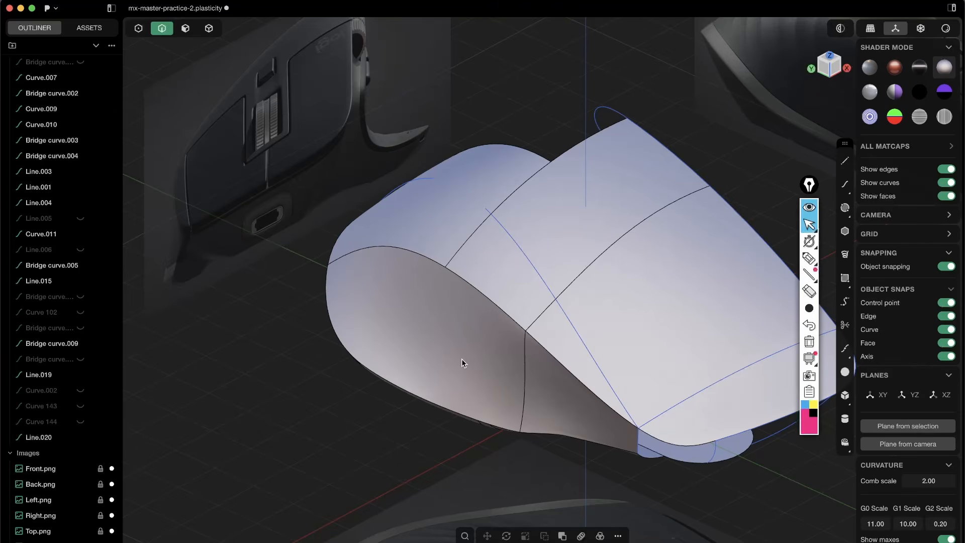
{"action": "key", "text": "3"}
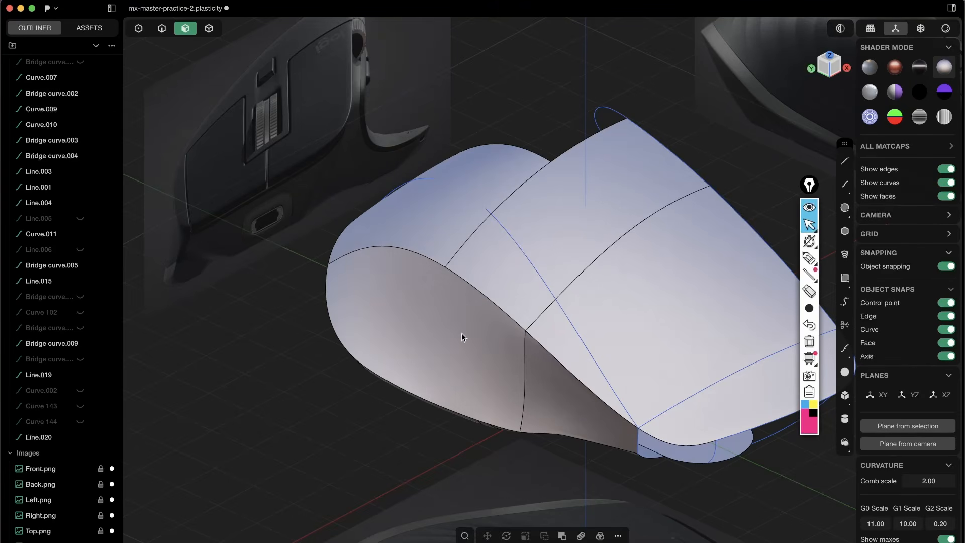
{"action": "key", "text": "2"}
{"action": "left_click", "coordinate": [554, 360]}
{"action": "key", "text": "shift+e"}
{"action": "key", "text": "f"}
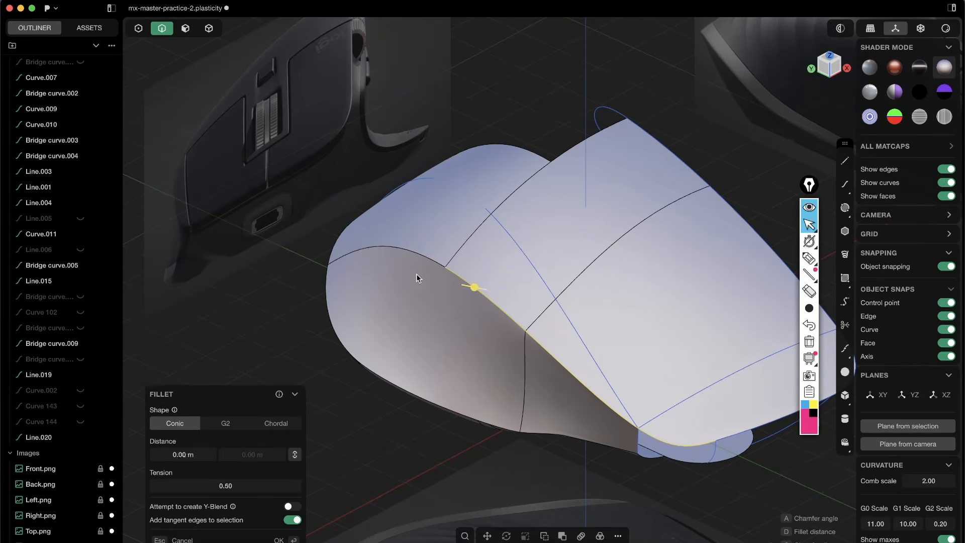
{"action": "key", "text": "Escape"}
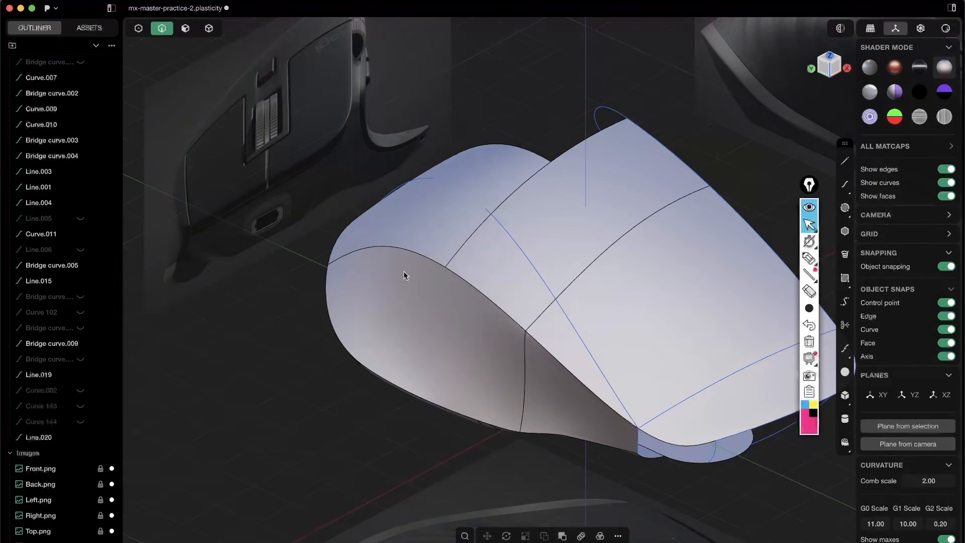
{"action": "left_click", "coordinate": [406, 249]}
{"action": "key", "text": "f"}
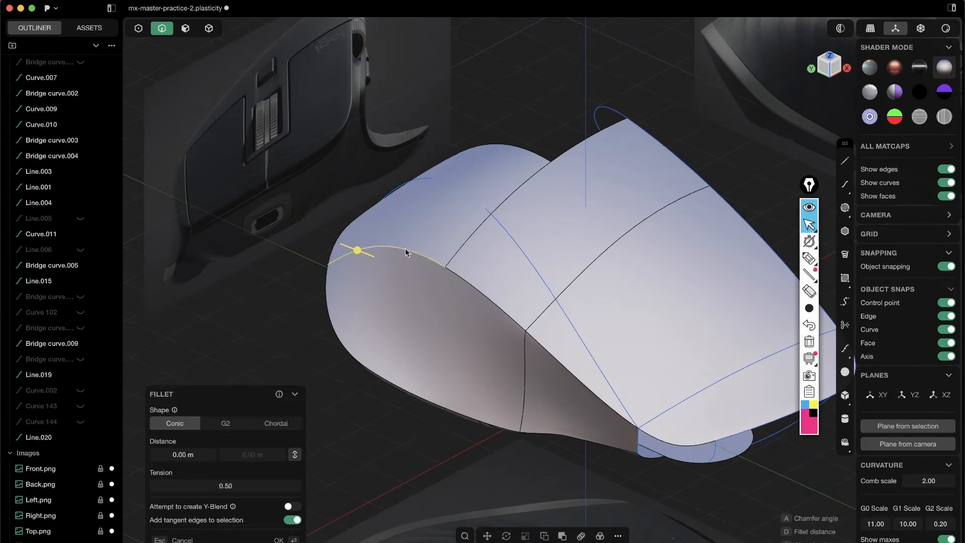
{"action": "key", "text": "Escape"}
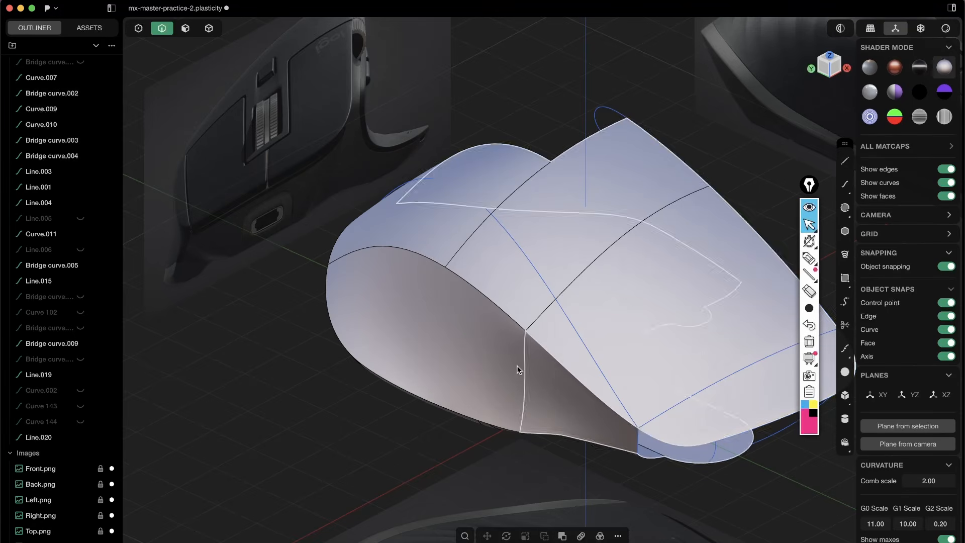
{"action": "key", "text": "1"}
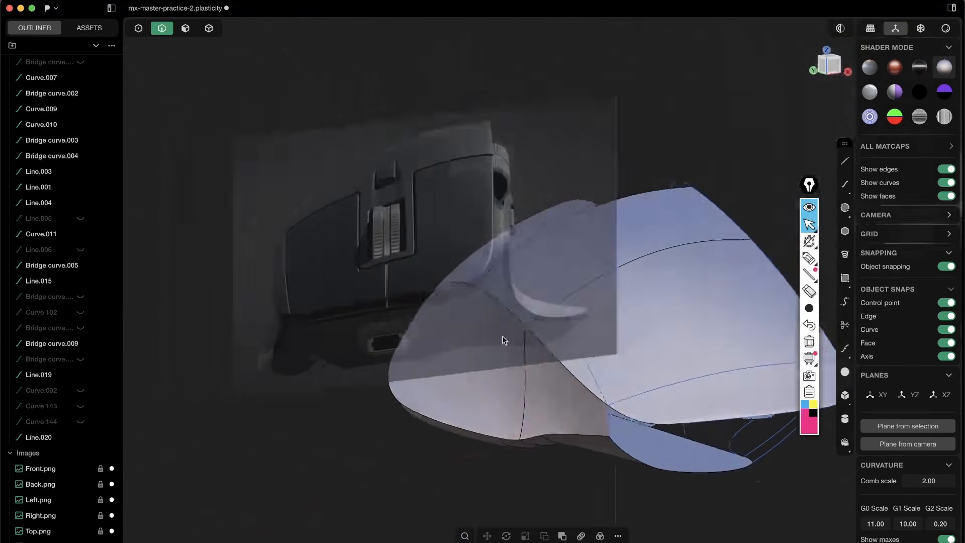
- Highlight the two thumb-side faces of the mouse body and, as a separate selection, its three top faces
{"action": "middle_click_drag", "start_coordinate": [463, 320], "coordinate": [521, 353]}
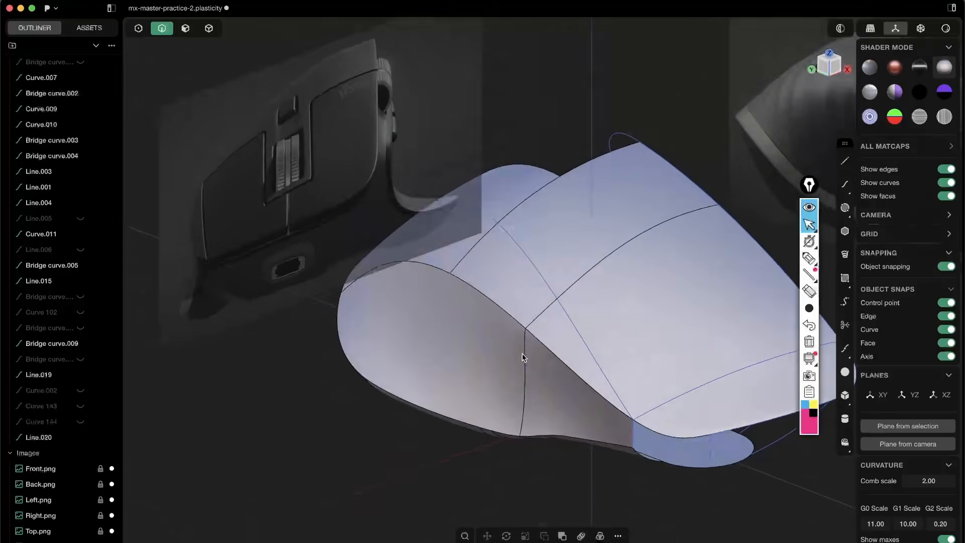
{"action": "scroll", "coordinate": [522, 353], "scroll_direction": "up", "scroll_amount": 3}
{"action": "key", "text": "3"}
{"action": "left_click", "coordinate": [487, 360]}
{"action": "left_click", "coordinate": [549, 381], "text": "shift"}
{"action": "mouse_move", "coordinate": [566, 308]}
{"action": "middle_mouse_down"}
{"action": "mouse_move", "coordinate": [590, 279]}
{"action": "mouse_move", "coordinate": [558, 306]}
{"action": "middle_mouse_up"}
{"action": "left_click", "coordinate": [562, 179]}
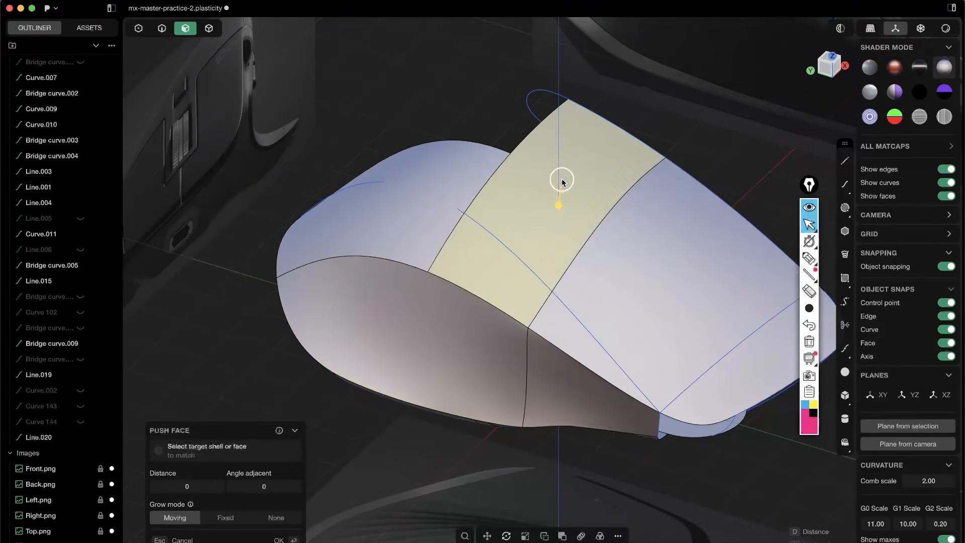
{"action": "left_click", "coordinate": [740, 325], "text": "shift"}
{"action": "middle_click_drag", "start_coordinate": [450, 215], "coordinate": [362, 244]}
{"action": "middle_click_drag", "start_coordinate": [474, 300], "coordinate": [360, 205], "text": "shift"}
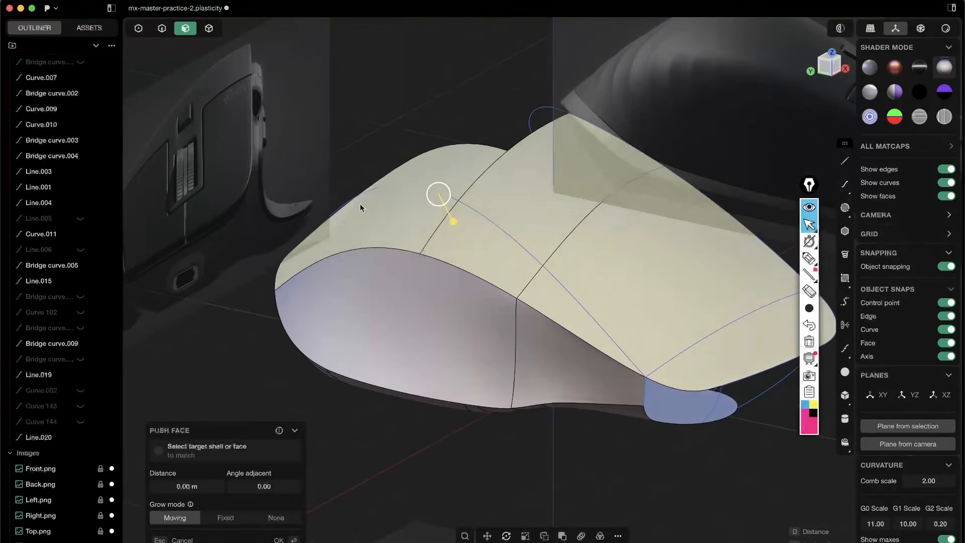
- Hide the model edges, clear the face selection and inspect surface continuity with zebra-stripe shading
{"action": "key", "text": "alt+shift+z"}
{"action": "middle_click_drag", "start_coordinate": [756, 345], "coordinate": [729, 360]}
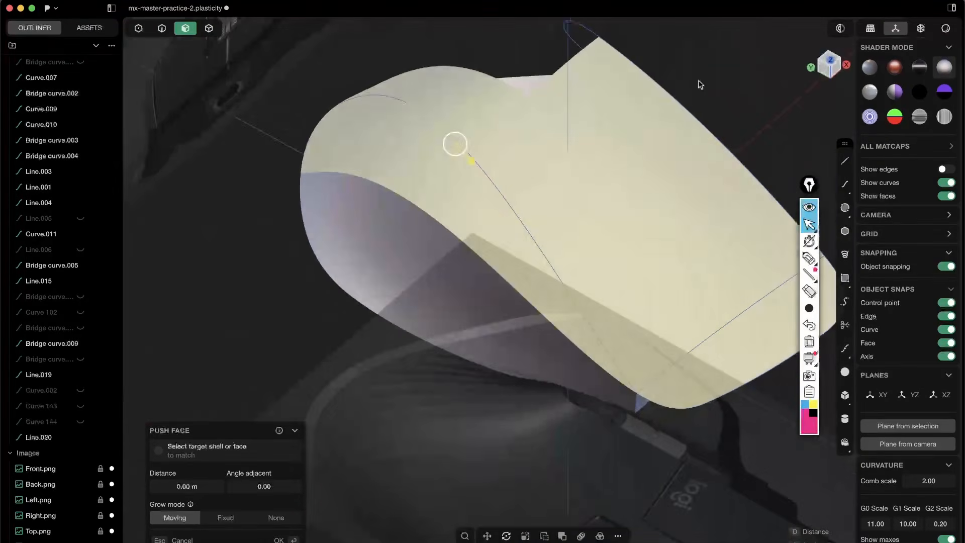
{"action": "left_click", "coordinate": [701, 84]}
{"action": "left_click", "coordinate": [919, 118]}
{"action": "middle_click_drag", "start_coordinate": [817, 160], "coordinate": [680, 209]}
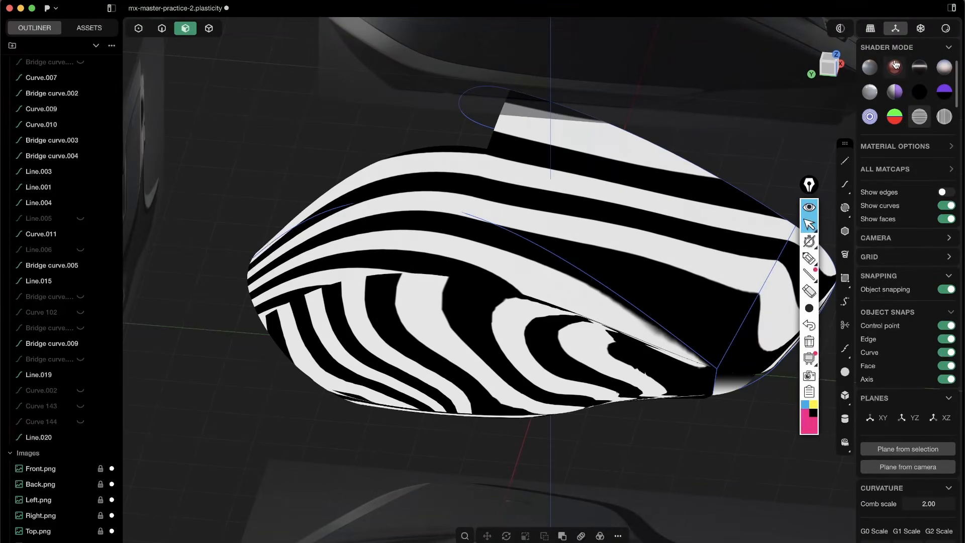
- Shade the model with the grey matcap, comparing it against the copper one, and examine the ridge
{"action": "left_click", "coordinate": [877, 67]}
{"action": "middle_click_drag", "start_coordinate": [588, 246], "coordinate": [520, 249]}
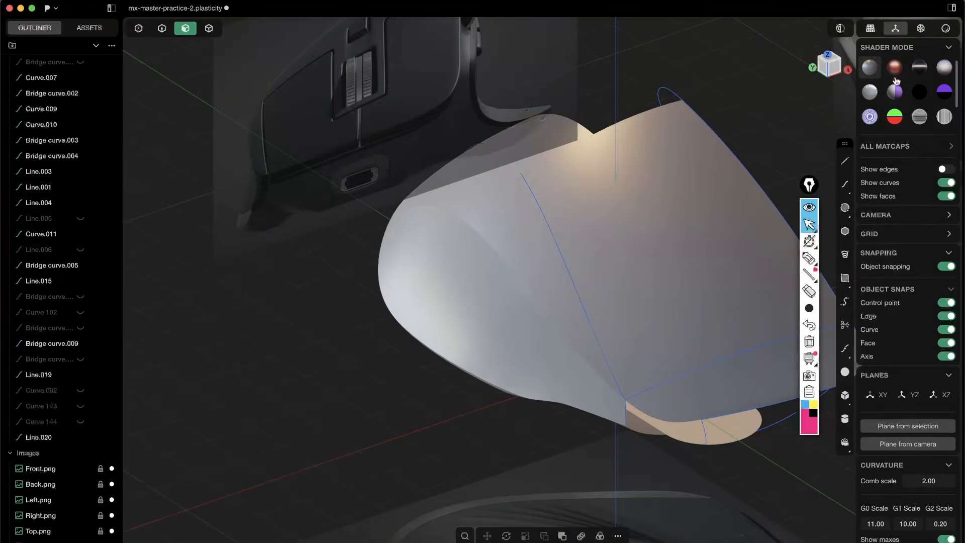
{"action": "left_click", "coordinate": [895, 66]}
{"action": "middle_click_drag", "start_coordinate": [714, 196], "coordinate": [583, 271]}
{"action": "left_click", "coordinate": [868, 68]}
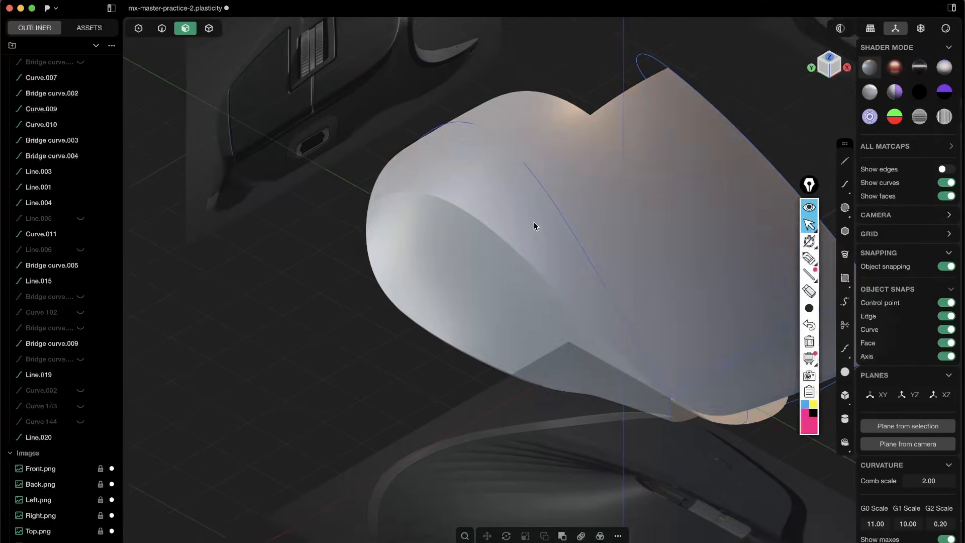
{"action": "middle_click_drag", "start_coordinate": [534, 222], "coordinate": [528, 282]}
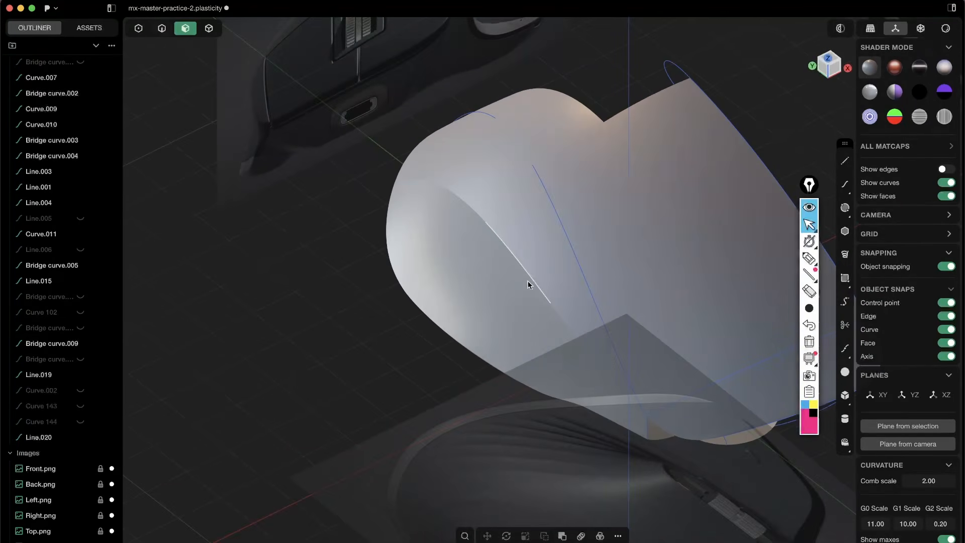
- Try a fillet on the ridge edge between the top and thumb-side surfaces, and show the model edges again
{"action": "key", "text": "2"}
{"action": "left_click", "coordinate": [531, 282]}
{"action": "key", "text": "b"}
{"action": "key", "text": "alt+e"}
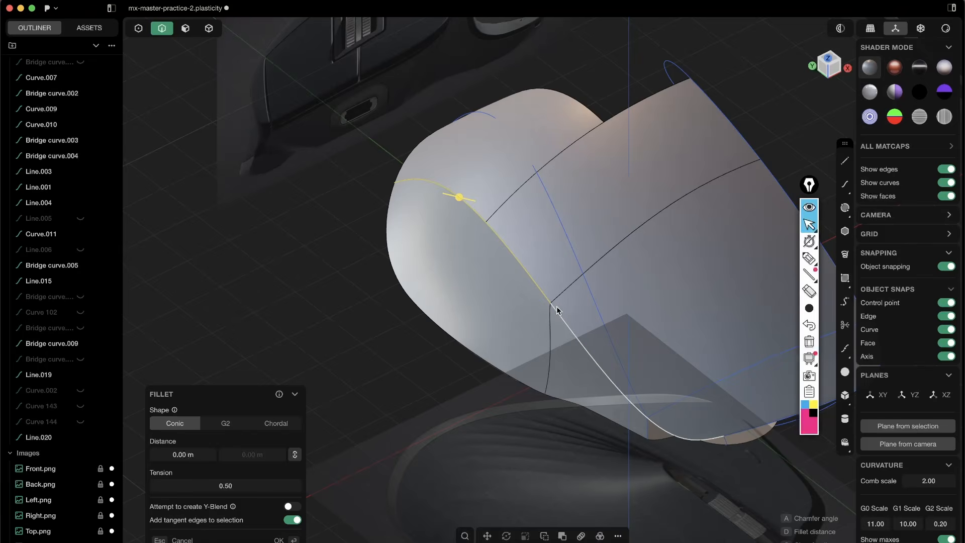
{"action": "key", "text": "Escape"}
{"action": "middle_click_drag", "start_coordinate": [509, 274], "coordinate": [534, 252]}
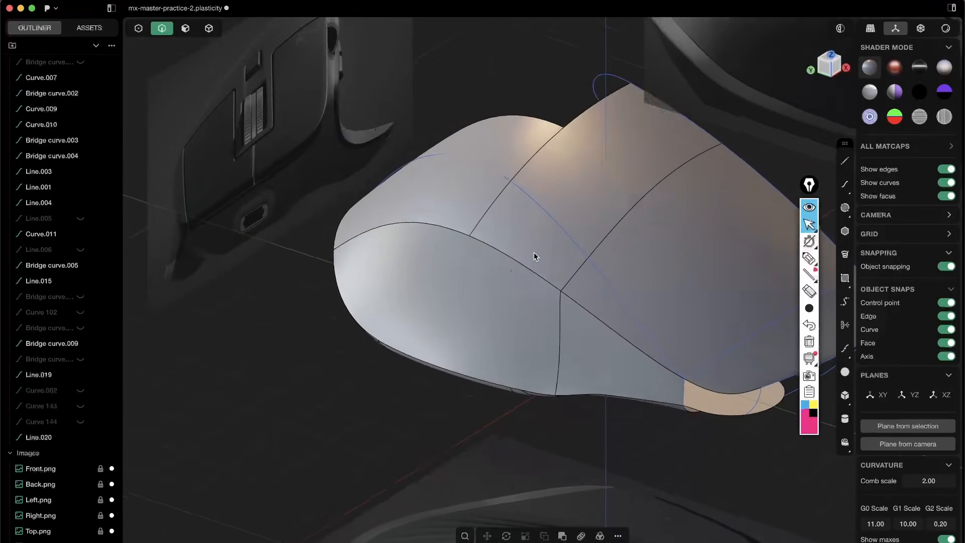
- Select the ridge edge between the top and thumb-side surfaces and hide the reference images
{"action": "scroll", "coordinate": [610, 318], "scroll_direction": "up", "scroll_amount": 5}
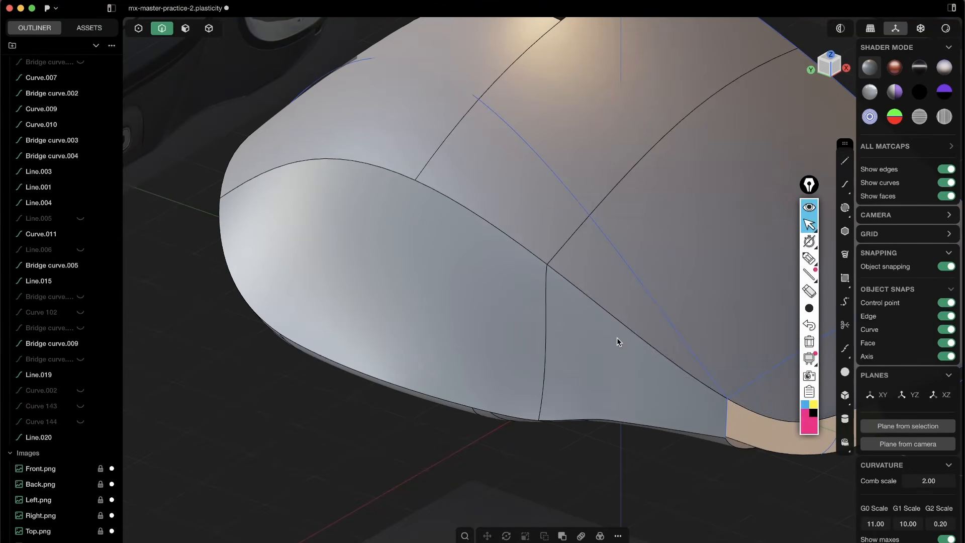
{"action": "scroll", "coordinate": [611, 246], "scroll_direction": "up", "scroll_amount": 5}
{"action": "middle_click_drag", "start_coordinate": [610, 237], "coordinate": [460, 161], "text": "shift"}
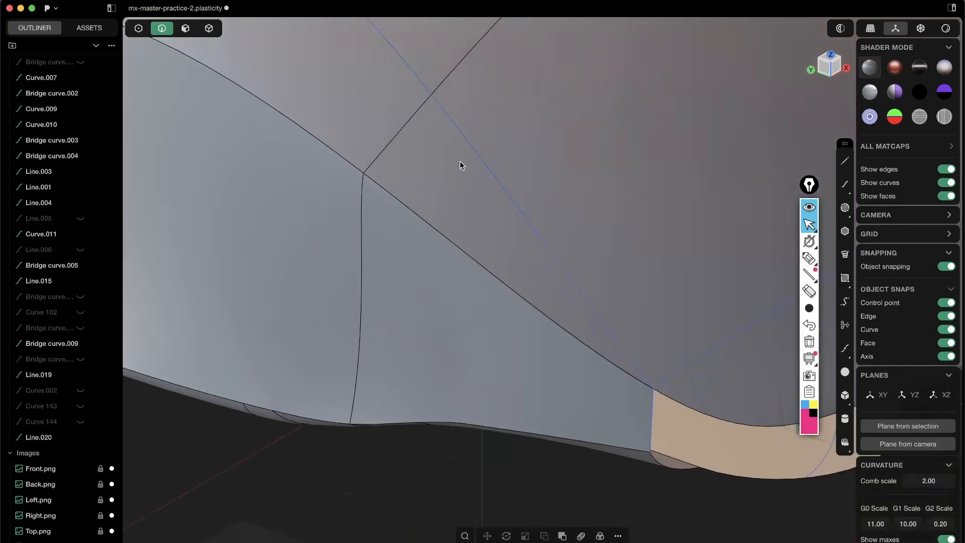
{"action": "middle_click_drag", "start_coordinate": [404, 304], "coordinate": [420, 320]}
{"action": "key", "text": "5"}
{"action": "left_click", "coordinate": [420, 320]}
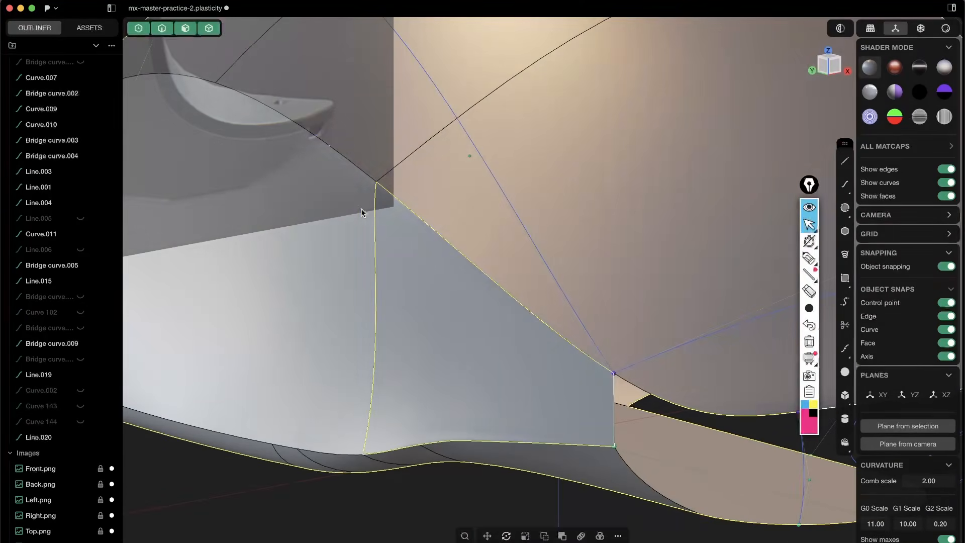
{"action": "key", "text": "2"}
{"action": "left_click", "coordinate": [449, 247]}
{"action": "key", "text": "b"}
{"action": "middle_click_drag", "start_coordinate": [394, 195], "coordinate": [594, 243], "text": "shift"}
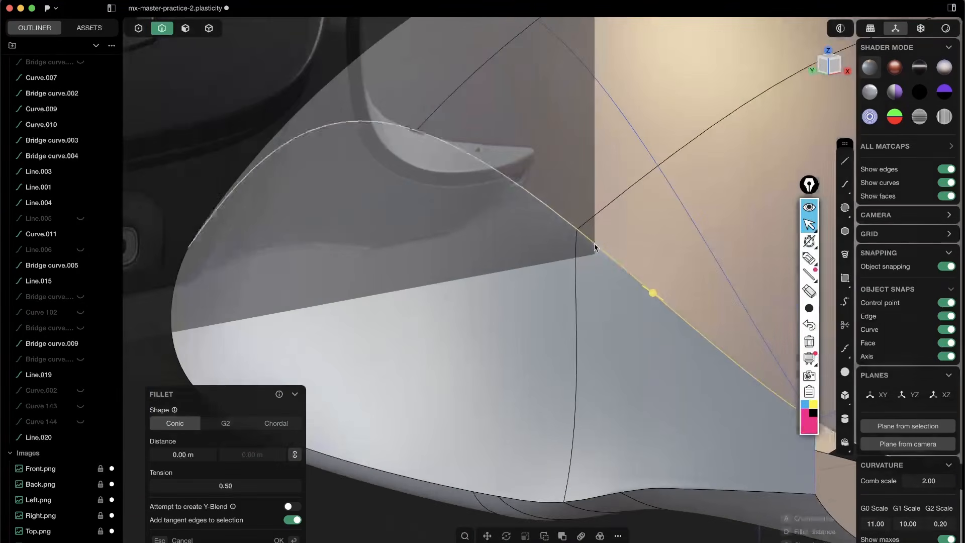
{"action": "scroll", "coordinate": [541, 209], "scroll_direction": "down", "scroll_amount": 3}
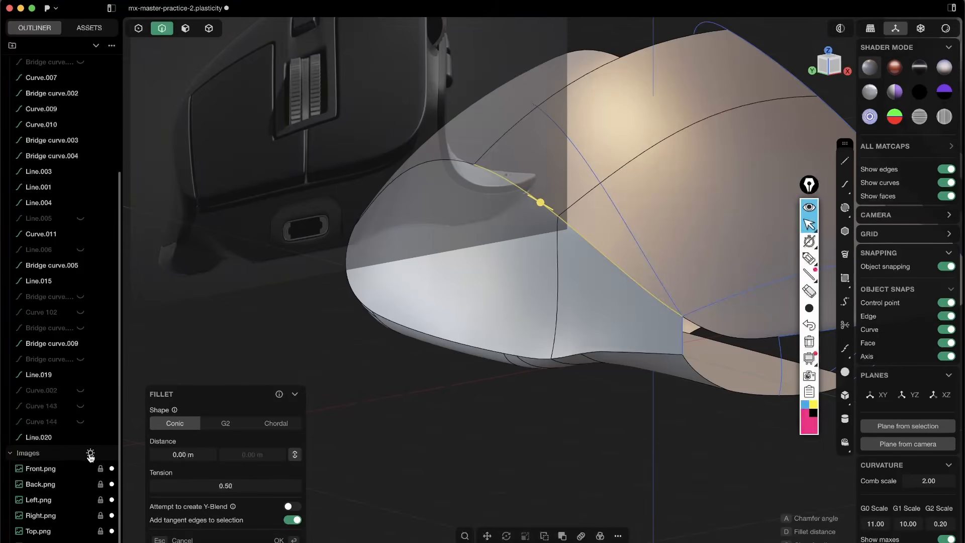
{"action": "left_click", "coordinate": [90, 454]}
- Duplicate the selected ridge edge as a separate curve, leaving it in its original position
{"action": "middle_click_drag", "start_coordinate": [413, 203], "coordinate": [503, 324]}
{"action": "scroll", "coordinate": [505, 266], "scroll_direction": "up", "scroll_amount": 3}
{"action": "middle_click_drag", "start_coordinate": [539, 231], "coordinate": [471, 310]}
{"action": "key", "text": "shift+d"}
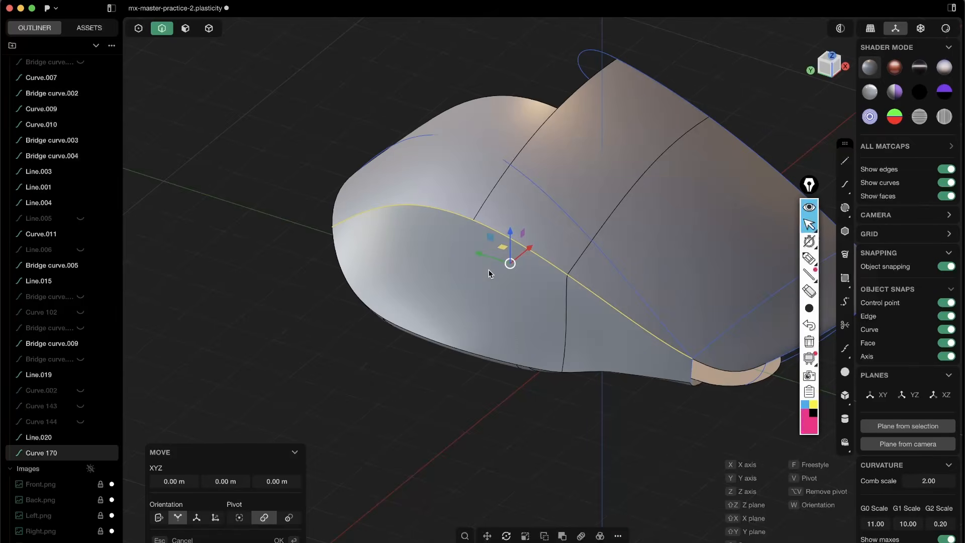
{"action": "key", "text": "Escape"}
- Rebuild the duplicated ridge curve with the # Points method, using 10 points
{"action": "right_click", "coordinate": [500, 290]}
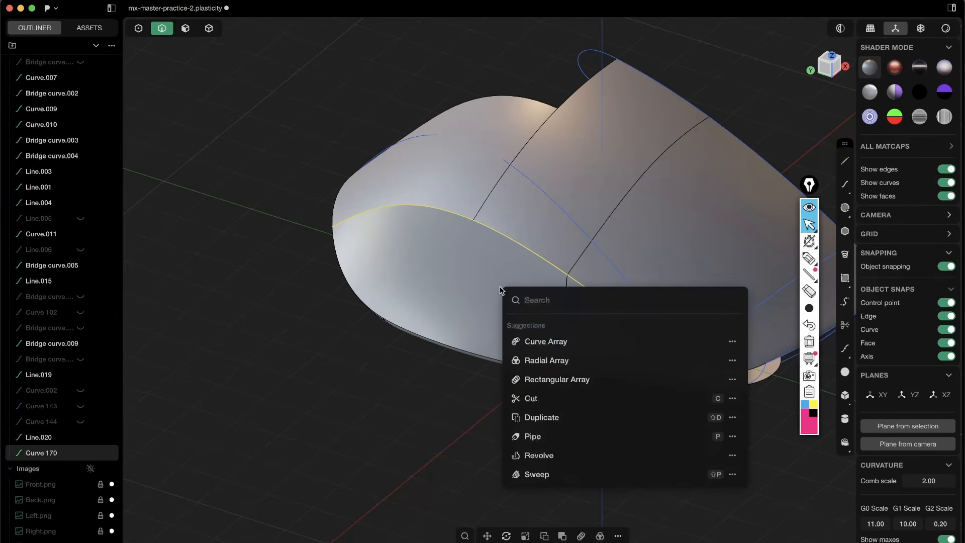
{"action": "type", "text": "reb"}
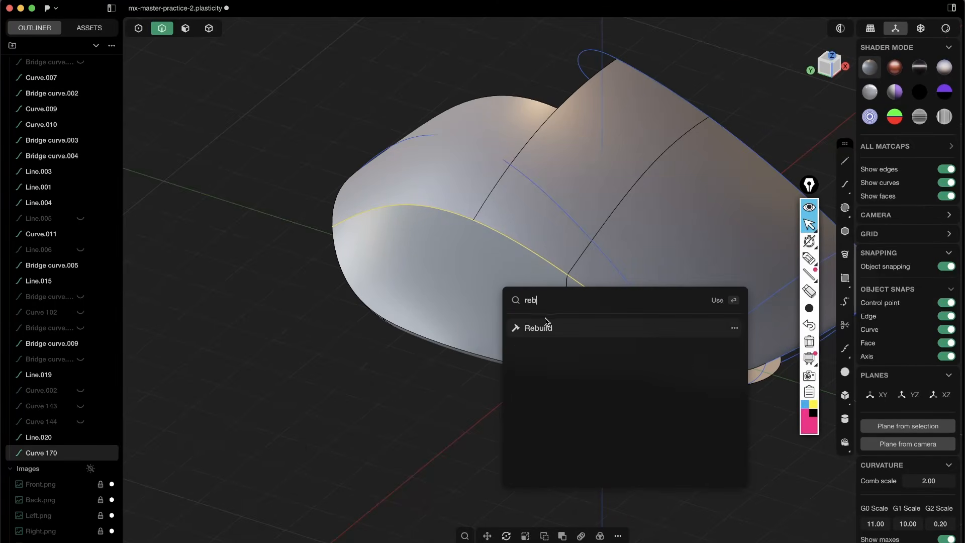
{"action": "left_click", "coordinate": [539, 329]}
{"action": "scroll", "coordinate": [741, 347], "scroll_direction": "up", "scroll_amount": 5}
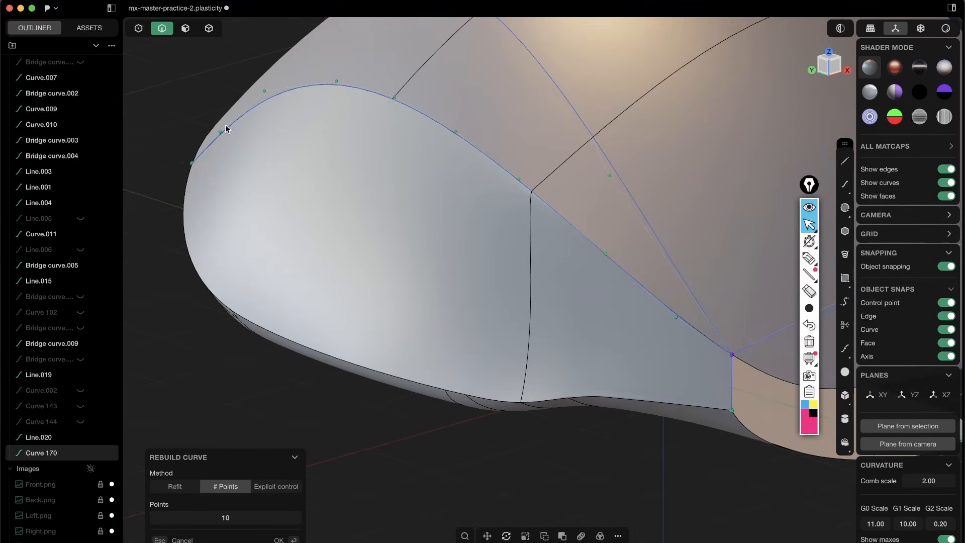
{"action": "middle_click_drag", "start_coordinate": [348, 92], "coordinate": [514, 237]}
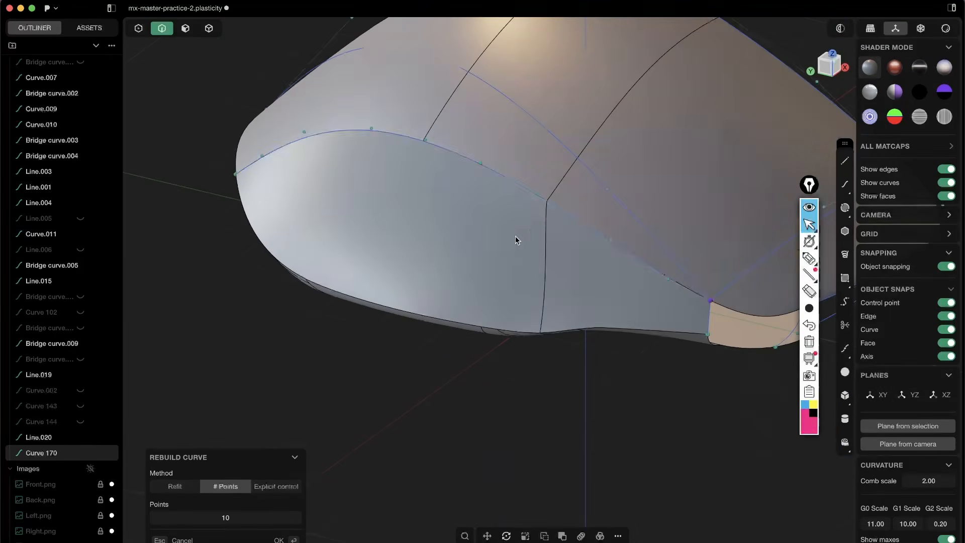
{"action": "key", "text": "Return"}
{"action": "middle_click_drag", "start_coordinate": [565, 297], "coordinate": [515, 333], "text": "shift"}
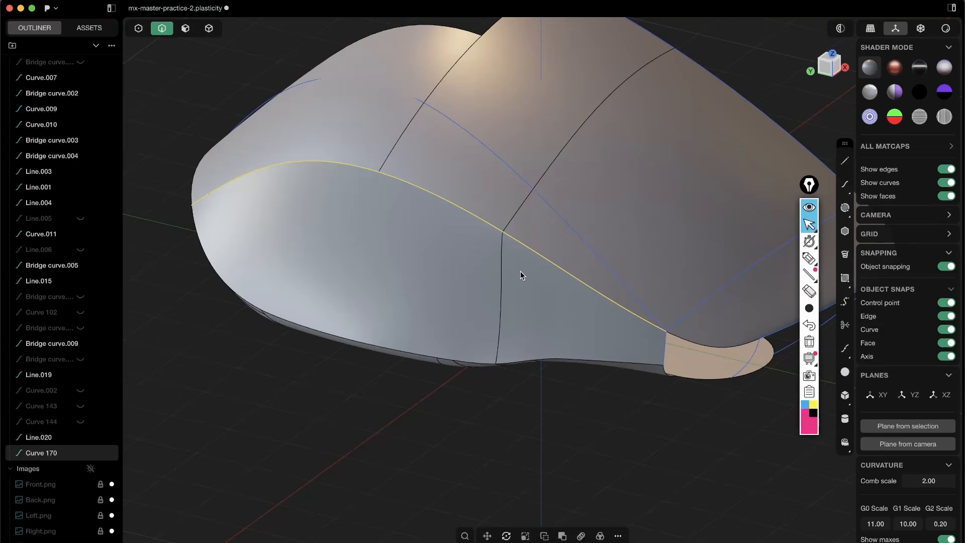
- Start a pipe along the rebuilt ridge curve with a section size of about 0.0987 m and a taper scale of about 13.40
{"action": "key", "text": "p"}
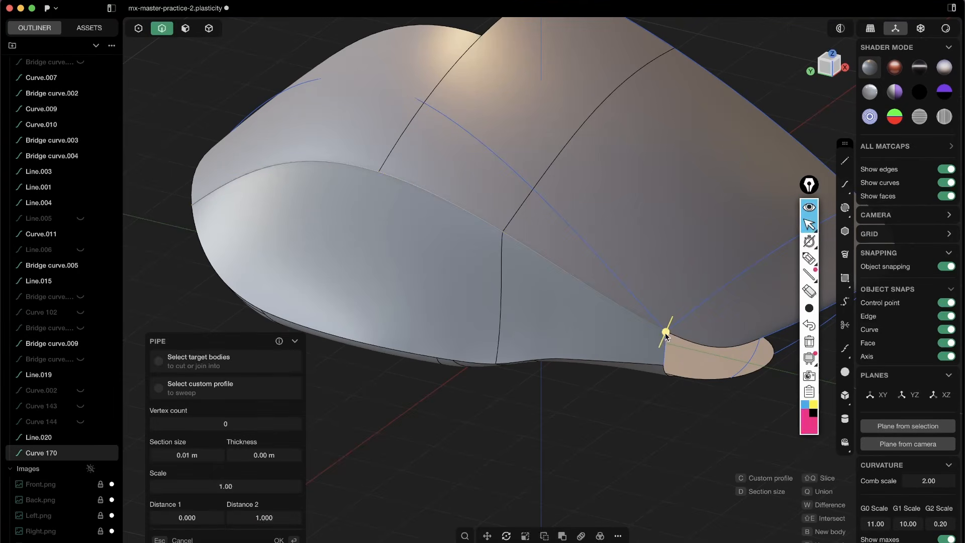
{"action": "mouse_move", "coordinate": [666, 337]}
{"action": "left_mouse_down"}
{"action": "mouse_move", "coordinate": [680, 320]}
{"action": "mouse_move", "coordinate": [675, 328]}
{"action": "left_mouse_up"}
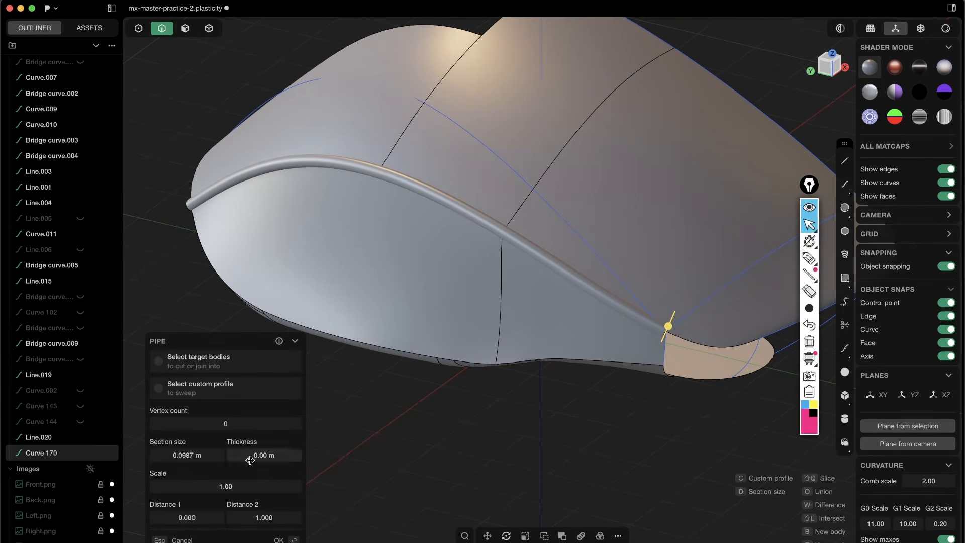
{"action": "left_click_drag", "start_coordinate": [170, 486], "coordinate": [743, 359]}
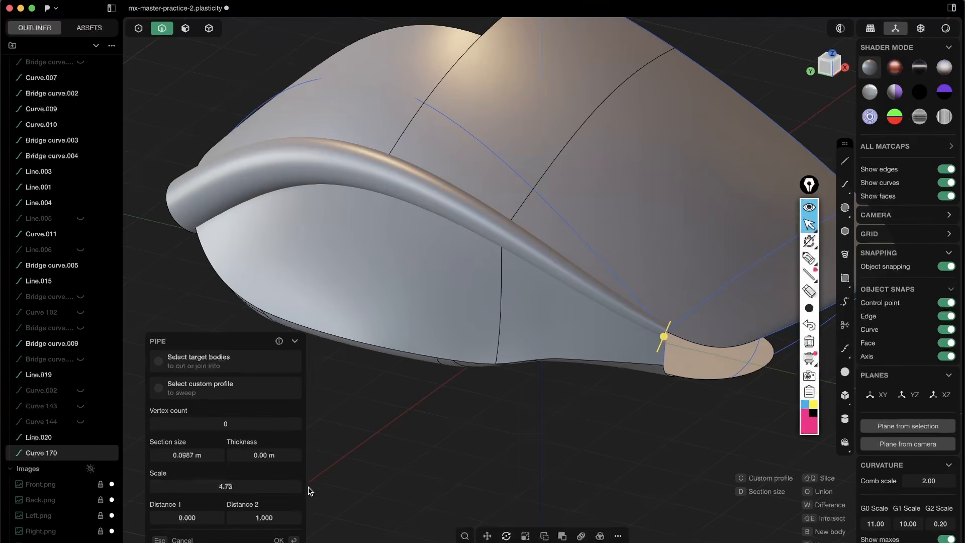
{"action": "left_click_drag", "start_coordinate": [198, 485], "coordinate": [619, 402]}
{"action": "left_click_drag", "start_coordinate": [230, 486], "coordinate": [577, 417]}
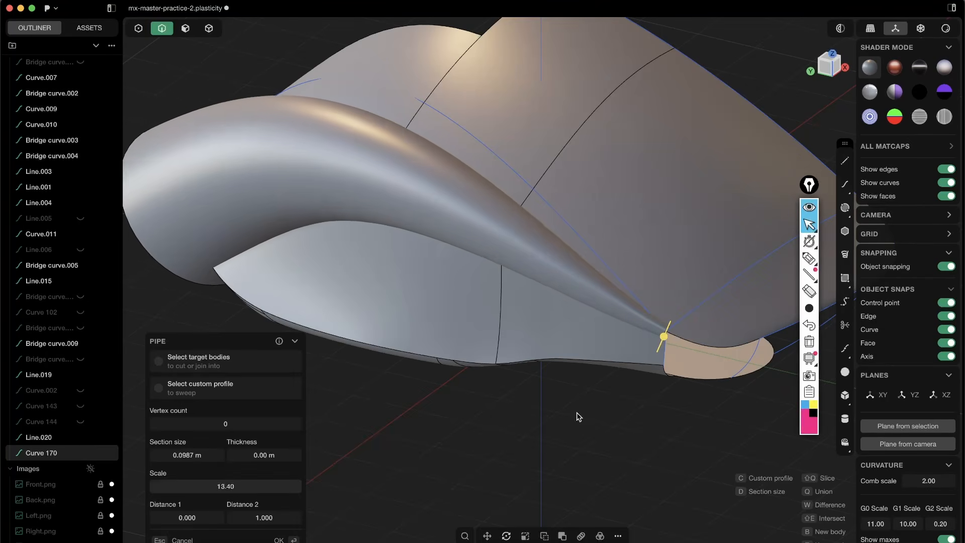
- Reduce the pipe's section size to about 0.056 m and adjust its scale for a thin front end and wide rear end
{"action": "middle_click_drag", "start_coordinate": [578, 416], "coordinate": [455, 236]}
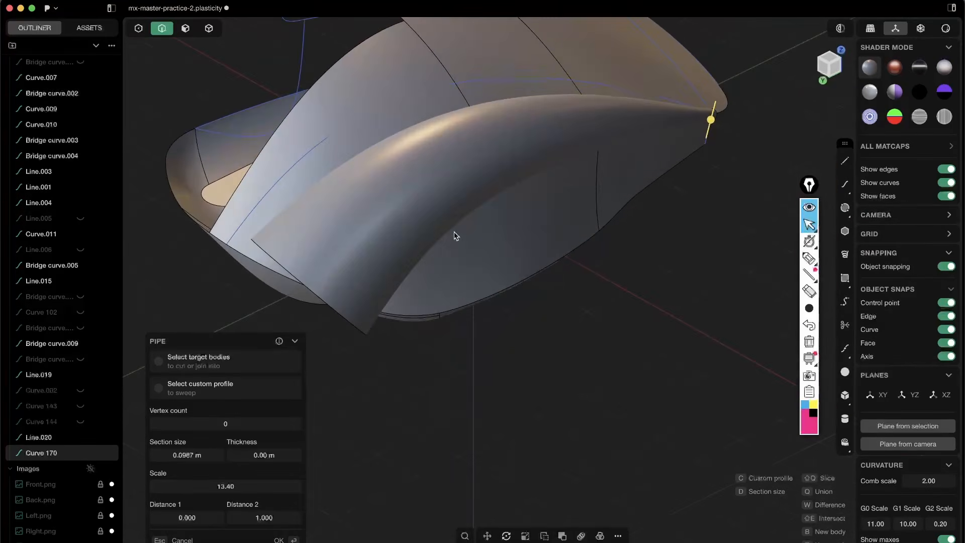
{"action": "middle_click_drag", "start_coordinate": [455, 287], "coordinate": [296, 447]}
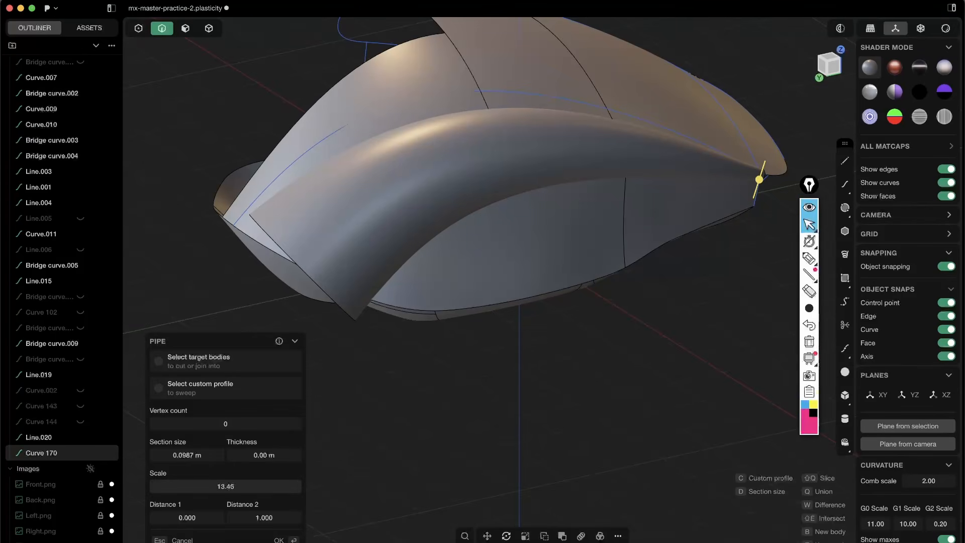
{"action": "middle_click_drag", "start_coordinate": [470, 239], "coordinate": [507, 274]}
{"action": "scroll", "coordinate": [320, 219], "scroll_direction": "up", "scroll_amount": 4}
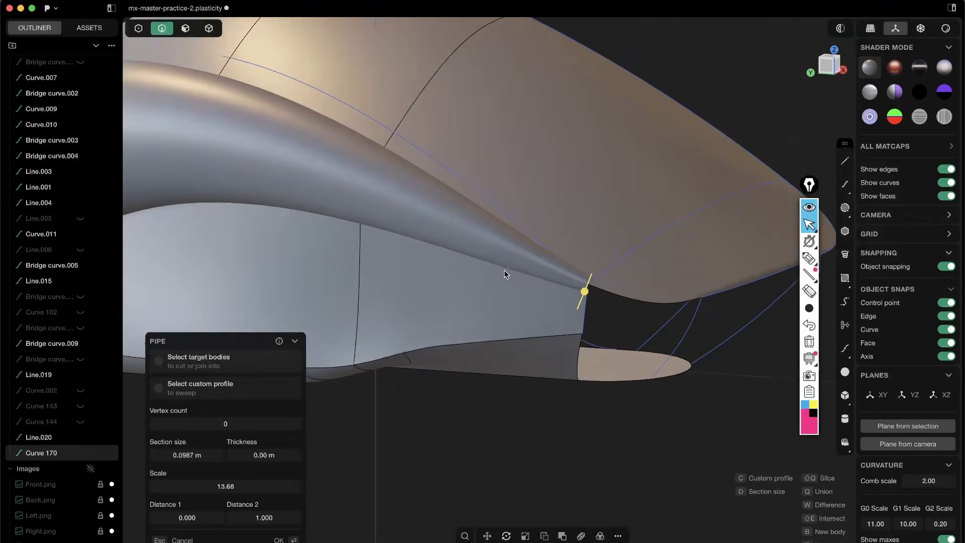
{"action": "mouse_move", "coordinate": [597, 292]}
{"action": "left_mouse_down"}
{"action": "mouse_move", "coordinate": [604, 284]}
{"action": "mouse_move", "coordinate": [606, 302]}
{"action": "left_mouse_up"}
{"action": "scroll", "coordinate": [479, 295], "scroll_direction": "down", "scroll_amount": 5}
{"action": "middle_click_drag", "start_coordinate": [328, 344], "coordinate": [352, 382], "text": "shift"}
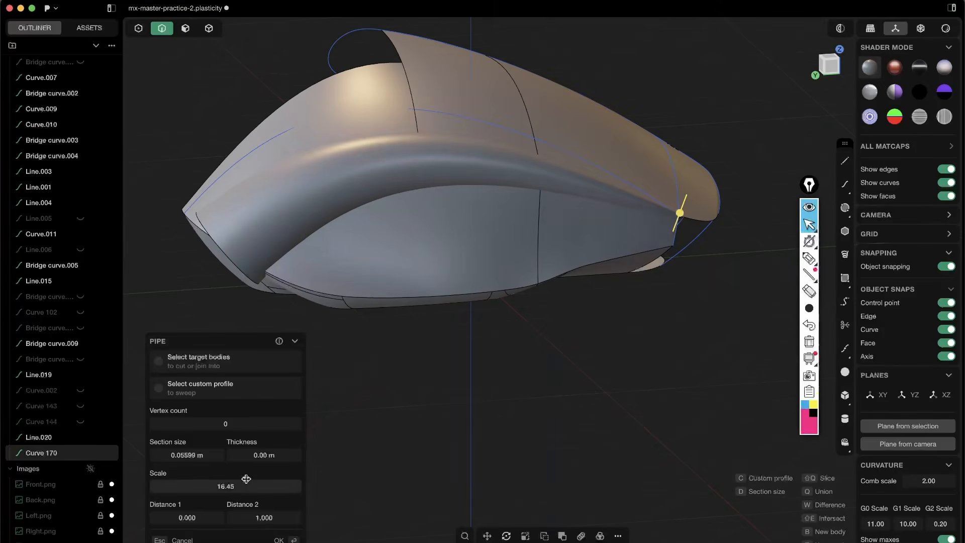
{"action": "left_click_drag", "start_coordinate": [226, 486], "coordinate": [511, 397]}
{"action": "mouse_move", "coordinate": [578, 235]}
{"action": "middle_mouse_down"}
{"action": "mouse_move", "coordinate": [642, 258]}
{"action": "mouse_move", "coordinate": [610, 294]}
{"action": "mouse_move", "coordinate": [609, 276]}
{"action": "middle_mouse_up"}
{"action": "scroll", "coordinate": [642, 258], "scroll_direction": "up", "scroll_amount": 5}
- Switch to the browser and examine the thumb-side ridge of the Logitech MX Master 3S model on Sketchfab from several angles
{"action": "key", "text": "super+Tab"}
{"action": "mouse_move", "coordinate": [633, 251]}
{"action": "left_mouse_down"}
{"action": "mouse_move", "coordinate": [465, 234]}
{"action": "mouse_move", "coordinate": [487, 233]}
{"action": "mouse_move", "coordinate": [412, 211]}
{"action": "mouse_move", "coordinate": [496, 222]}
{"action": "left_mouse_up"}
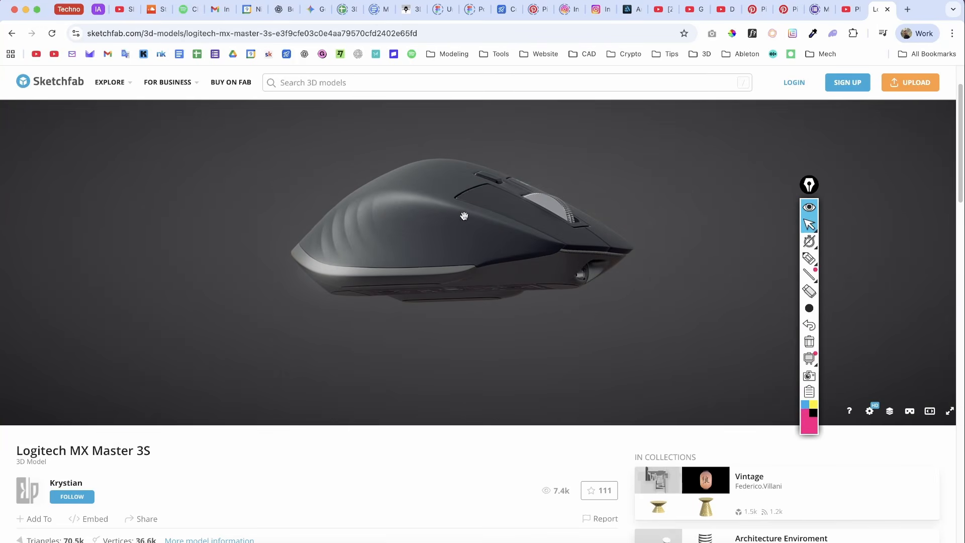
{"action": "mouse_move", "coordinate": [392, 204]}
{"action": "left_mouse_down"}
{"action": "mouse_move", "coordinate": [459, 216]}
{"action": "mouse_move", "coordinate": [403, 206]}
{"action": "left_mouse_up"}
{"action": "left_click_drag", "start_coordinate": [452, 228], "coordinate": [309, 244]}
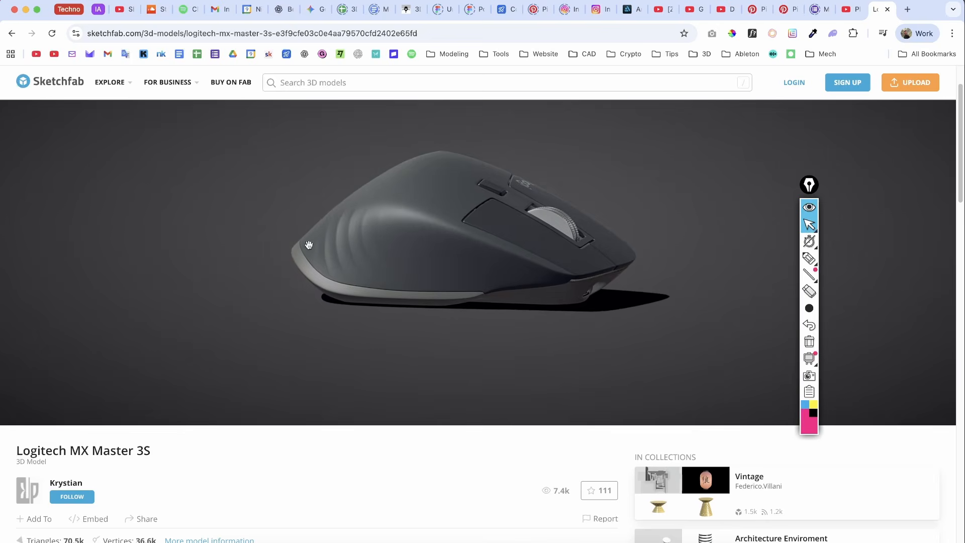
- Switch back to Plasticity and hide the construction curves around the pipe's narrow end, including the ridge curve
{"action": "key", "text": "super+Tab"}
{"action": "scroll", "coordinate": [415, 262], "scroll_direction": "down", "scroll_amount": 3}
{"action": "mouse_move", "coordinate": [415, 262]}
{"action": "middle_mouse_down"}
{"action": "mouse_move", "coordinate": [396, 301]}
{"action": "mouse_move", "coordinate": [510, 241]}
{"action": "mouse_move", "coordinate": [578, 246]}
{"action": "middle_mouse_up"}
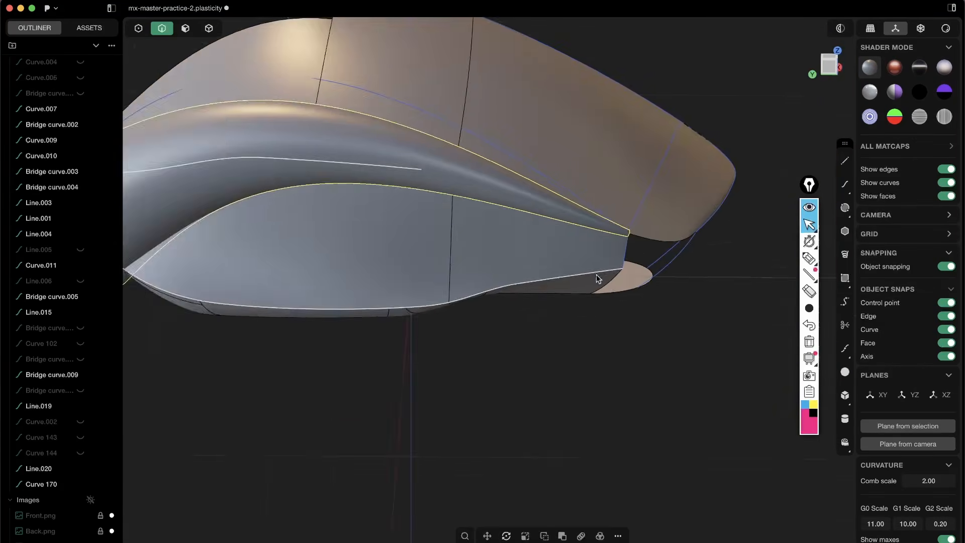
{"action": "scroll", "coordinate": [597, 276], "scroll_direction": "up", "scroll_amount": 5}
{"action": "middle_click_drag", "start_coordinate": [577, 173], "coordinate": [547, 274]}
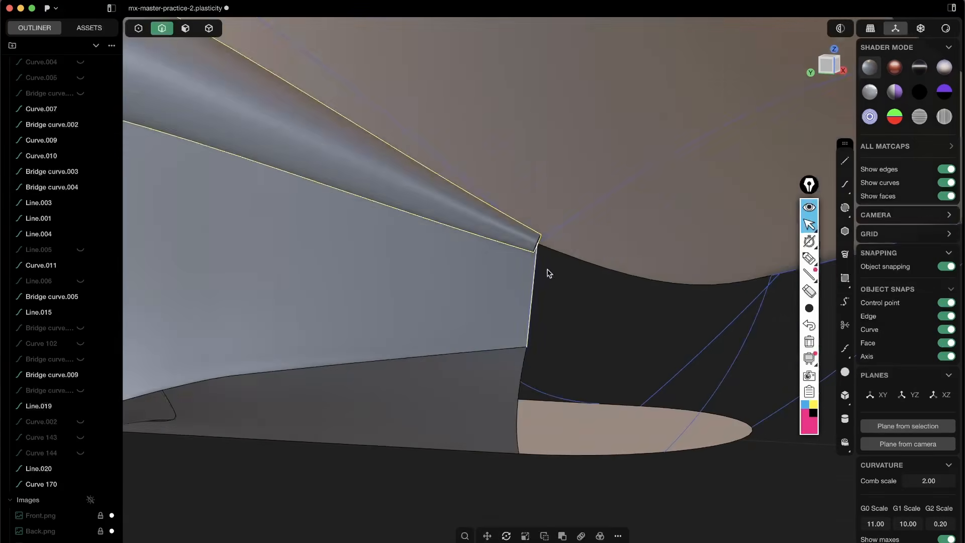
{"action": "left_click_drag", "start_coordinate": [550, 274], "coordinate": [527, 221]}
{"action": "key", "text": "b"}
{"action": "key", "text": "h"}
{"action": "left_click", "coordinate": [582, 281]}
{"action": "middle_click_drag", "start_coordinate": [581, 281], "coordinate": [545, 221]}
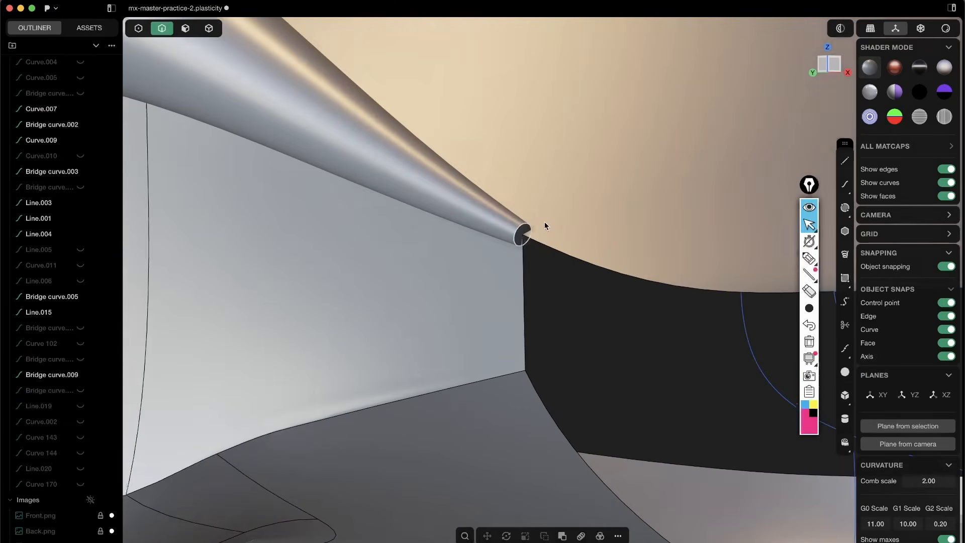
- Push the end face at the pipe's narrow tip outward past the edge of the mouse body
{"action": "key", "text": "3"}
{"action": "left_click", "coordinate": [525, 232]}
{"action": "left_click_drag", "start_coordinate": [552, 245], "coordinate": [587, 245]}
{"action": "key", "text": "Escape"}
- Push the end face at the pipe's wide end outward so the pipe extends beyond the mouse body
{"action": "scroll", "coordinate": [586, 245], "scroll_direction": "down", "scroll_amount": 5}
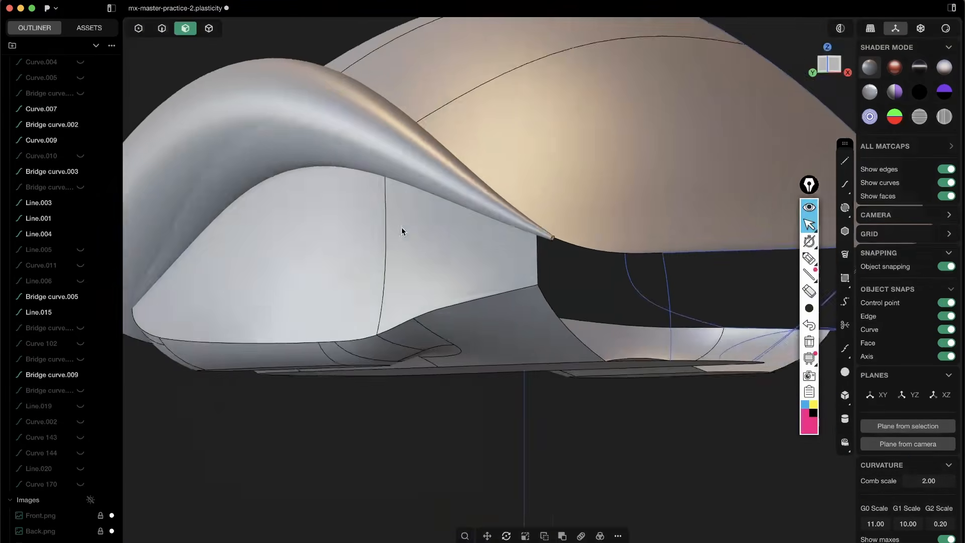
{"action": "middle_click_drag", "start_coordinate": [401, 227], "coordinate": [539, 227]}
{"action": "left_click", "coordinate": [283, 279]}
{"action": "middle_click_drag", "start_coordinate": [282, 278], "coordinate": [345, 219]}
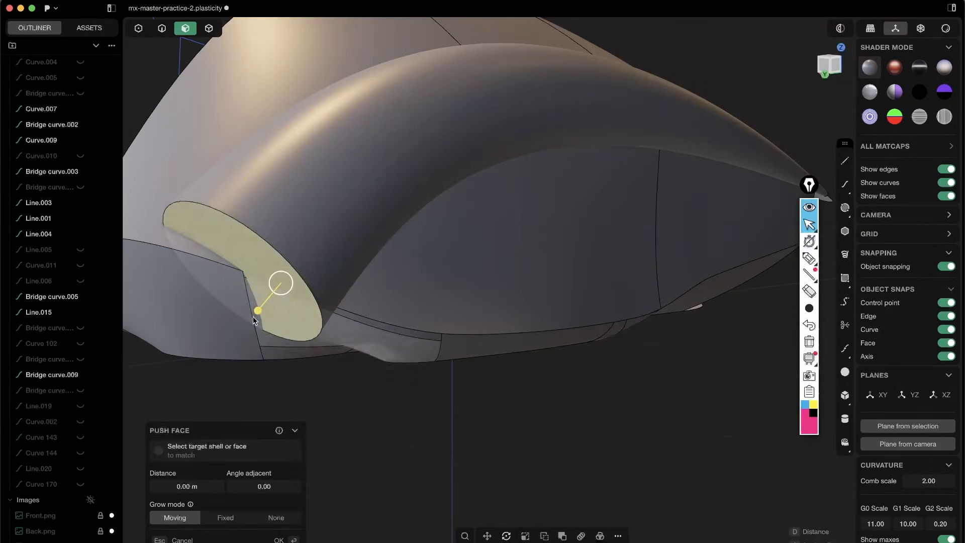
{"action": "left_click_drag", "start_coordinate": [255, 313], "coordinate": [219, 358]}
{"action": "right_click", "coordinate": [277, 307]}
- Copy the three top faces and two thumb-side faces of the mouse and paste them as a separate surface body
{"action": "scroll", "coordinate": [510, 187], "scroll_direction": "down", "scroll_amount": 5}
{"action": "middle_click_drag", "start_coordinate": [510, 186], "coordinate": [584, 181]}
{"action": "left_click", "coordinate": [597, 173]}
{"action": "left_click", "coordinate": [515, 154], "text": "shift"}
{"action": "left_click", "coordinate": [424, 136], "text": "shift"}
{"action": "left_click", "coordinate": [495, 256], "text": "shift"}
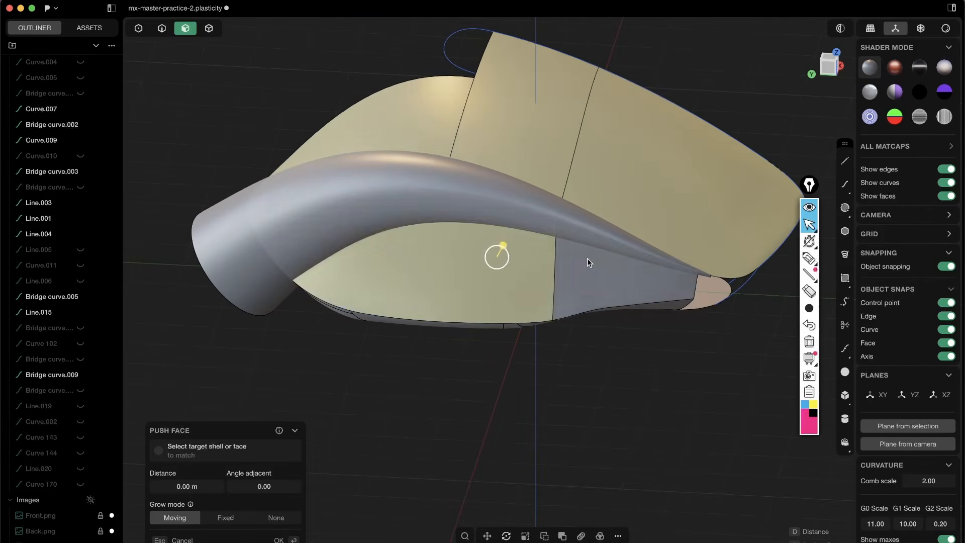
{"action": "left_click", "coordinate": [595, 261], "text": "shift"}
{"action": "middle_click_drag", "start_coordinate": [626, 240], "coordinate": [514, 201]}
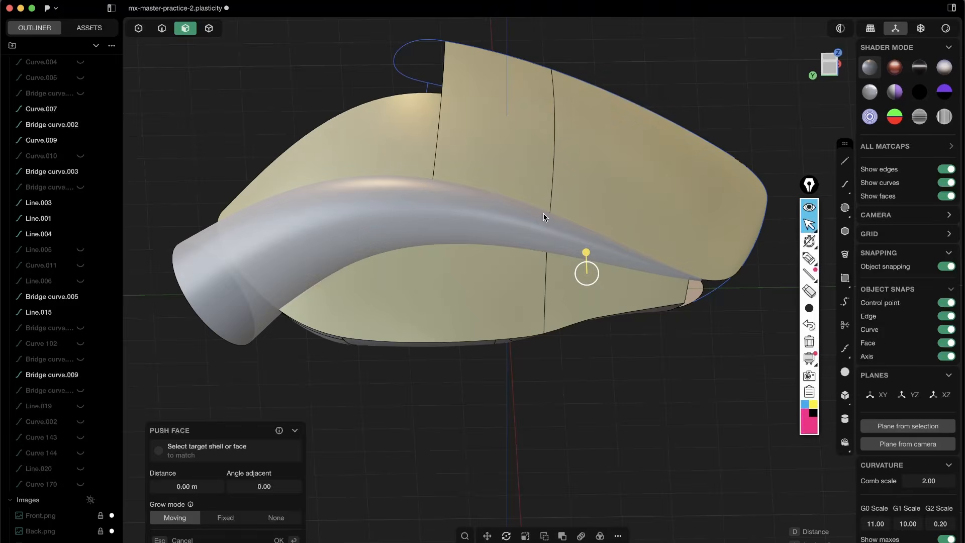
{"action": "key", "text": "super+c"}
{"action": "key", "text": "super+v"}
{"action": "left_click", "coordinate": [709, 70]}
- Subtract the pipe from the pasted surface with a Boolean Diff to open a gap along the ridge
{"action": "key", "text": "5"}
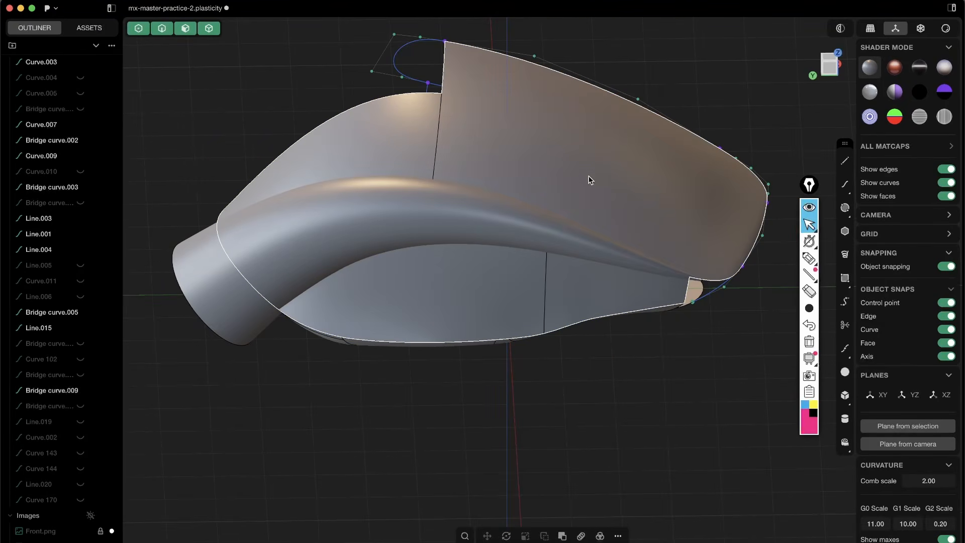
{"action": "left_click", "coordinate": [580, 172]}
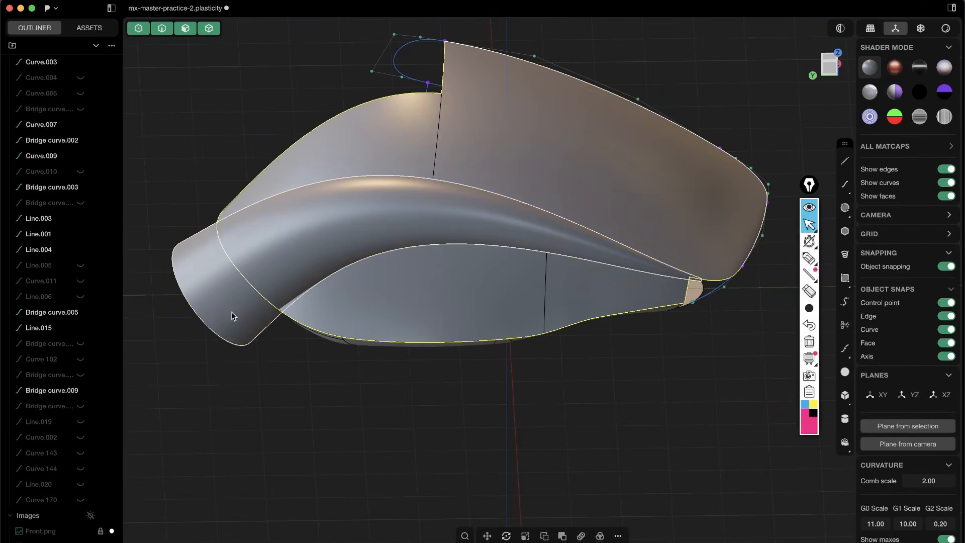
{"action": "key", "text": "q"}
{"action": "middle_click_drag", "start_coordinate": [476, 299], "coordinate": [411, 289]}
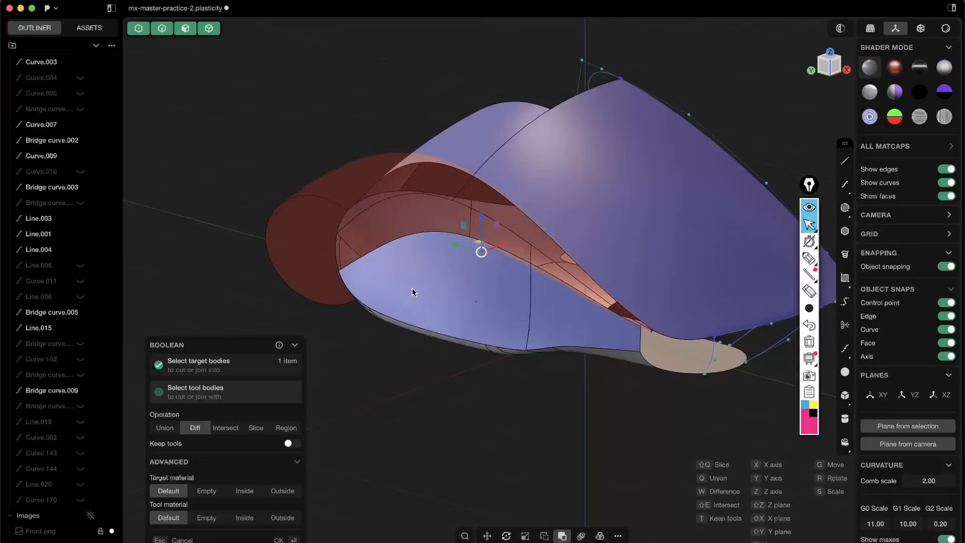
{"action": "right_click", "coordinate": [464, 285]}
{"action": "middle_click_drag", "start_coordinate": [456, 316], "coordinate": [345, 221]}
{"action": "middle_click_drag", "start_coordinate": [429, 243], "coordinate": [499, 231]}
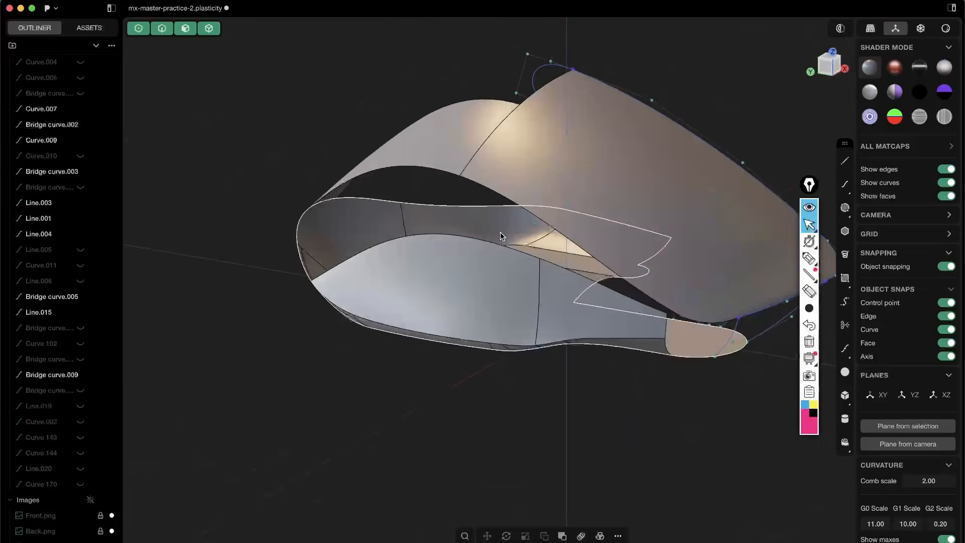
- Add one V-direction isoparam across the large top face, roughly in line with the thumb-side surface's vertical edge
{"action": "scroll", "coordinate": [500, 232], "scroll_direction": "up", "scroll_amount": 5}
{"action": "middle_click_drag", "start_coordinate": [575, 160], "coordinate": [475, 319], "text": "shift"}
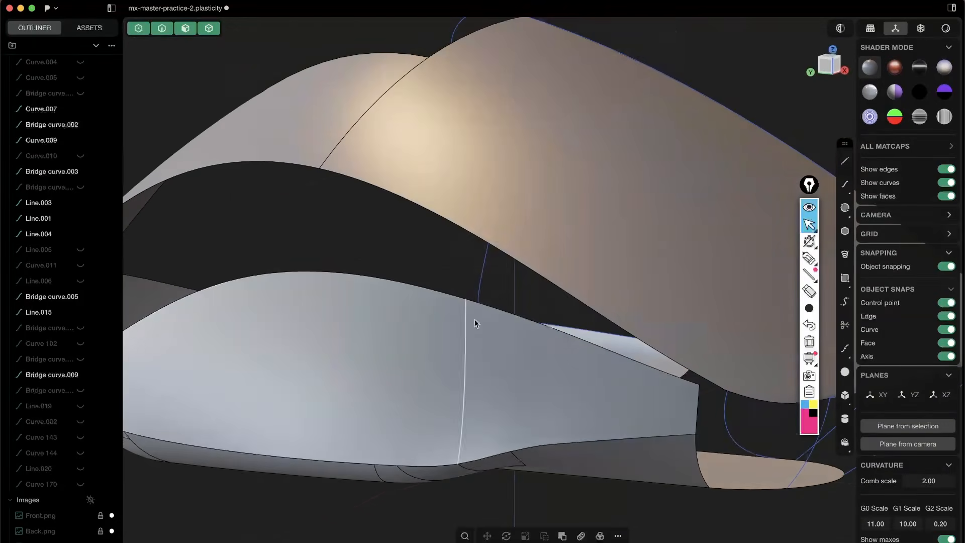
{"action": "left_click", "coordinate": [484, 220]}
{"action": "key", "text": "alt+i"}
{"action": "middle_click_drag", "start_coordinate": [510, 249], "coordinate": [527, 211]}
{"action": "key", "text": "Tab"}
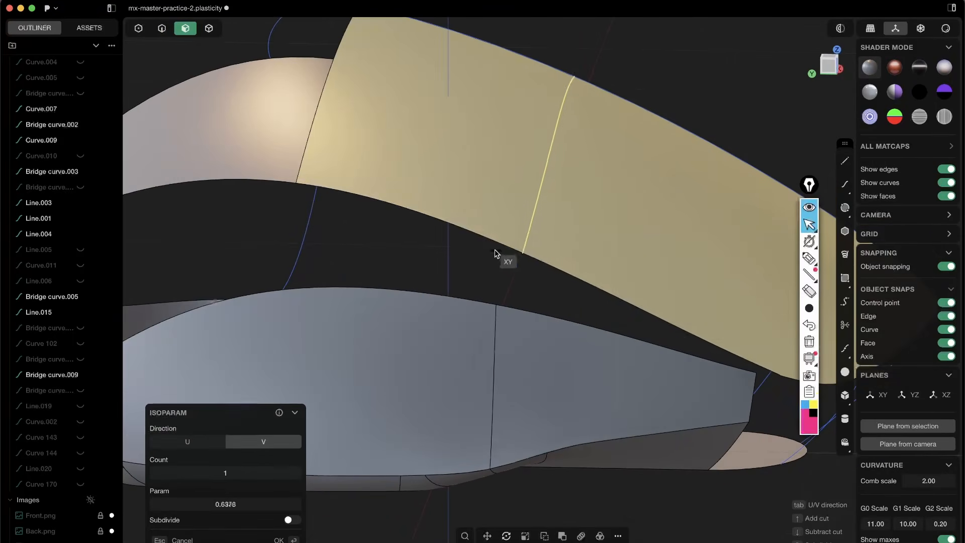
{"action": "left_click", "coordinate": [501, 244]}
- Add one U-direction isoparam across the large thumb-side face, roughly in line with the existing dividing edge on the top surface
{"action": "key", "text": "2"}
{"action": "left_click", "coordinate": [495, 320]}
{"action": "left_click", "coordinate": [501, 239], "text": "shift"}
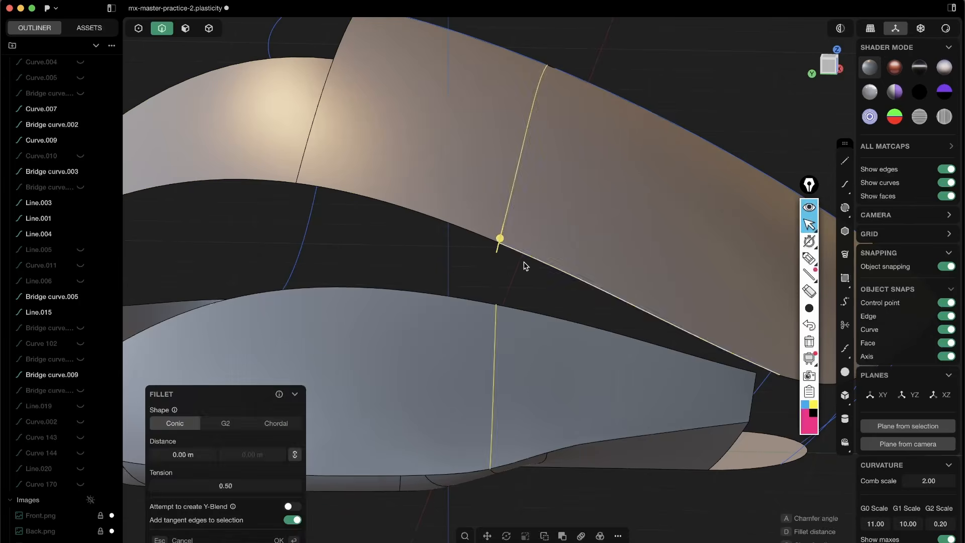
{"action": "left_click", "coordinate": [517, 272]}
{"action": "middle_click_drag", "start_coordinate": [518, 271], "coordinate": [605, 254], "text": "shift"}
{"action": "middle_click_drag", "start_coordinate": [400, 277], "coordinate": [396, 299]}
{"action": "key", "text": "3"}
{"action": "left_click", "coordinate": [395, 299]}
{"action": "key", "text": "alt+i"}
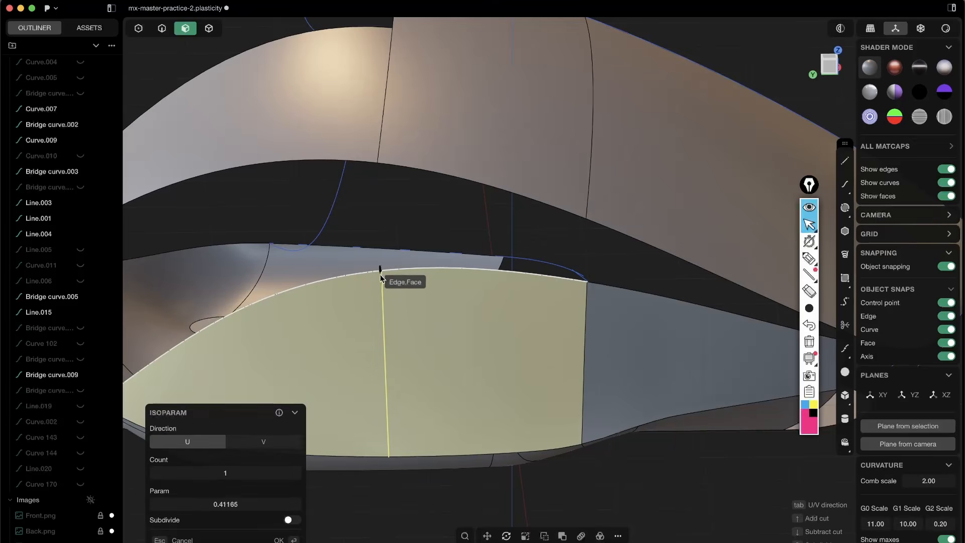
{"action": "left_click", "coordinate": [380, 272]}
- Add a V-direction isoparam across the top face near the gap's narrow end, in line with the thumb-side surface's short end edge
{"action": "left_click", "coordinate": [383, 145]}
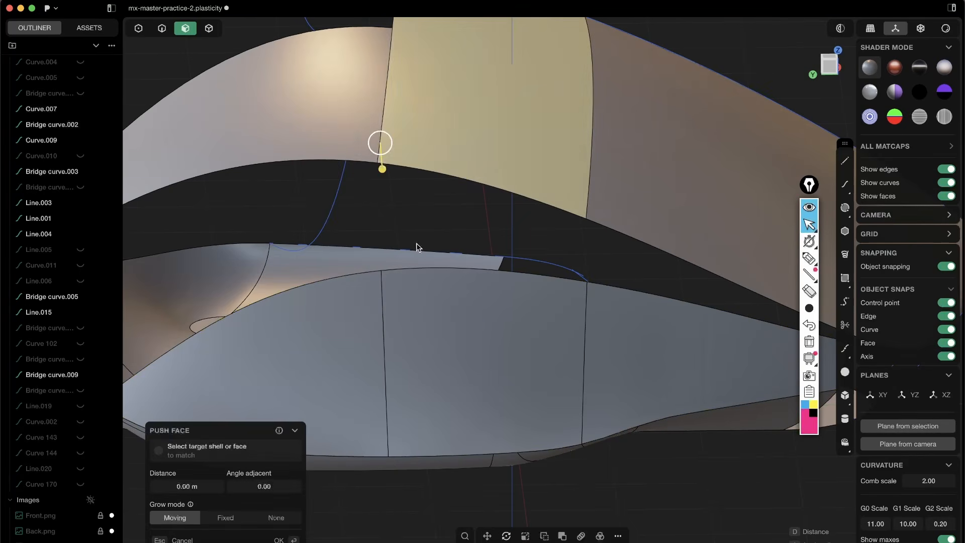
{"action": "left_click", "coordinate": [382, 128]}
{"action": "middle_click_drag", "start_coordinate": [437, 266], "coordinate": [401, 267]}
{"action": "middle_click_drag", "start_coordinate": [538, 282], "coordinate": [300, 224], "text": "shift"}
{"action": "scroll", "coordinate": [571, 224], "scroll_direction": "up", "scroll_amount": 5}
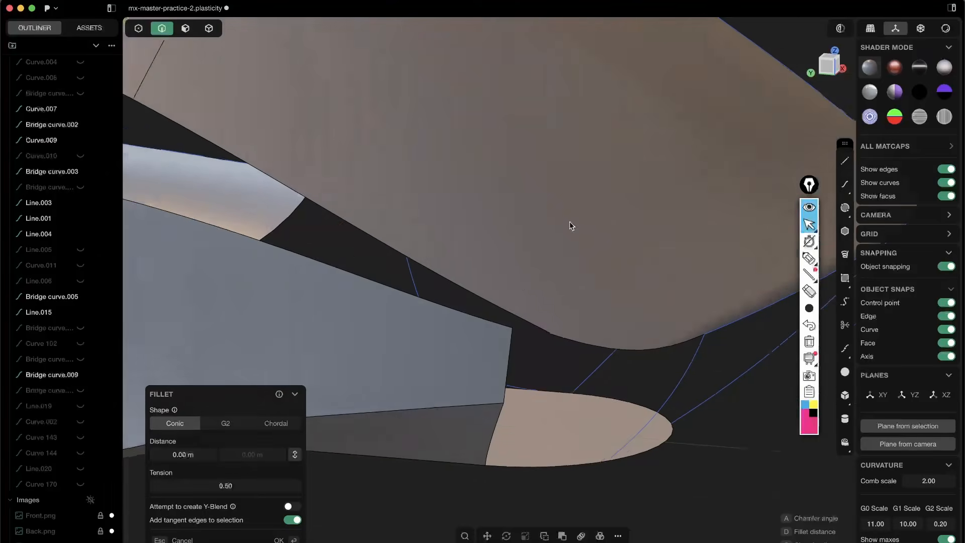
{"action": "key", "text": "3"}
{"action": "left_click", "coordinate": [521, 302]}
{"action": "key", "text": "alt+i"}
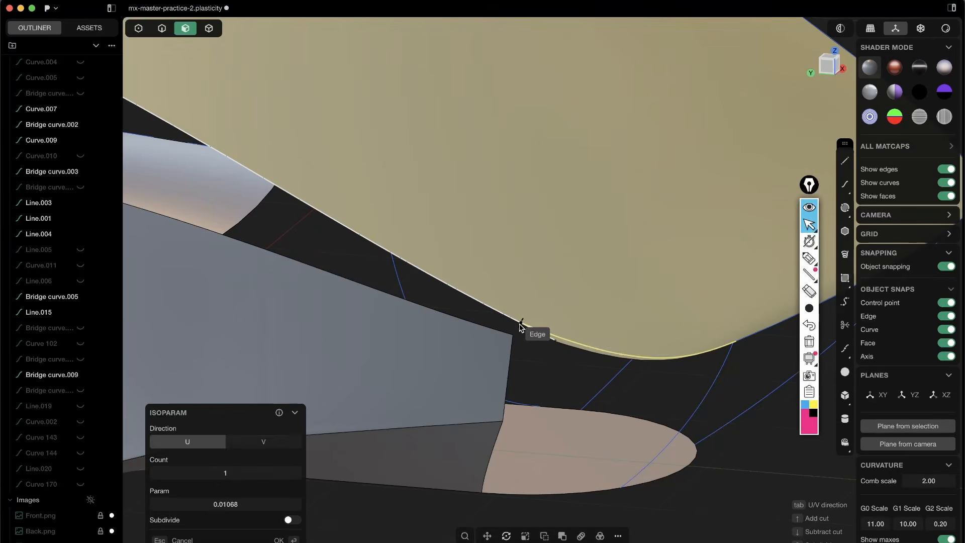
{"action": "key", "text": "Tab"}
{"action": "left_click", "coordinate": [518, 322]}
- Bridge the thumb-side surface's short end edge to the adjacent top isoparam with a curve using G2 curvature at both ends
{"action": "middle_click_drag", "start_coordinate": [549, 302], "coordinate": [461, 355]}
{"action": "key", "text": "2"}
{"action": "middle_click_drag", "start_coordinate": [528, 162], "coordinate": [602, 216]}
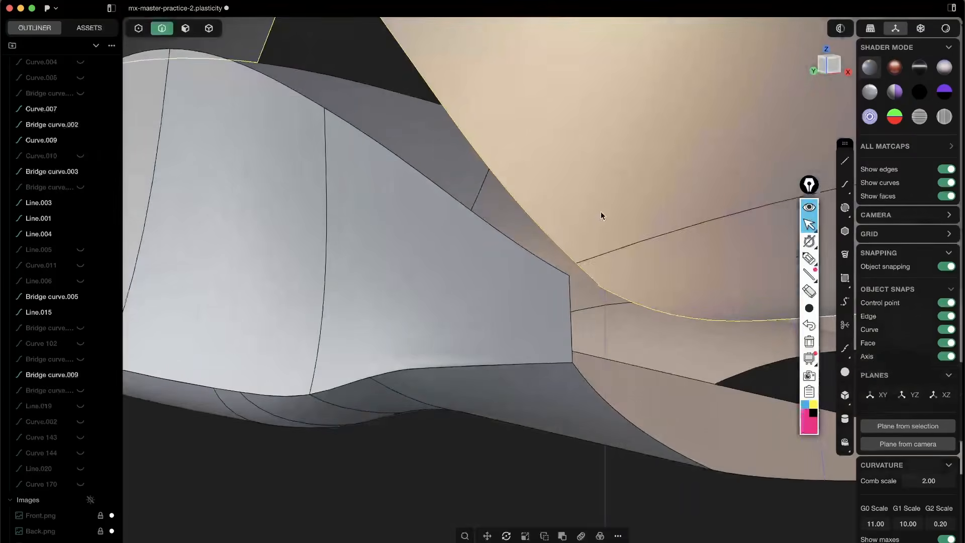
{"action": "key", "text": "f"}
{"action": "middle_click_drag", "start_coordinate": [556, 308], "coordinate": [575, 293]}
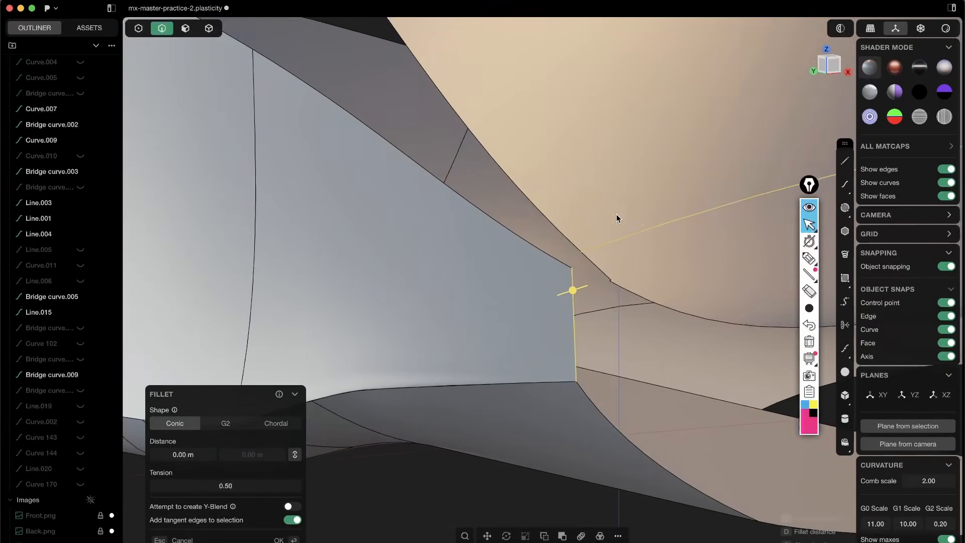
{"action": "middle_click_drag", "start_coordinate": [616, 214], "coordinate": [604, 222], "text": "shift"}
{"action": "key", "text": "shift+b"}
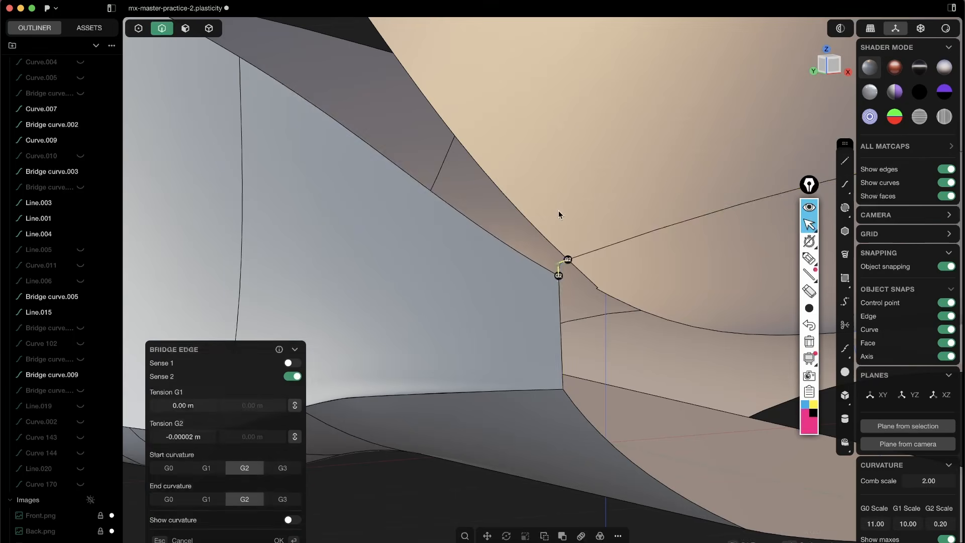
{"action": "scroll", "coordinate": [559, 214], "scroll_direction": "up", "scroll_amount": 5}
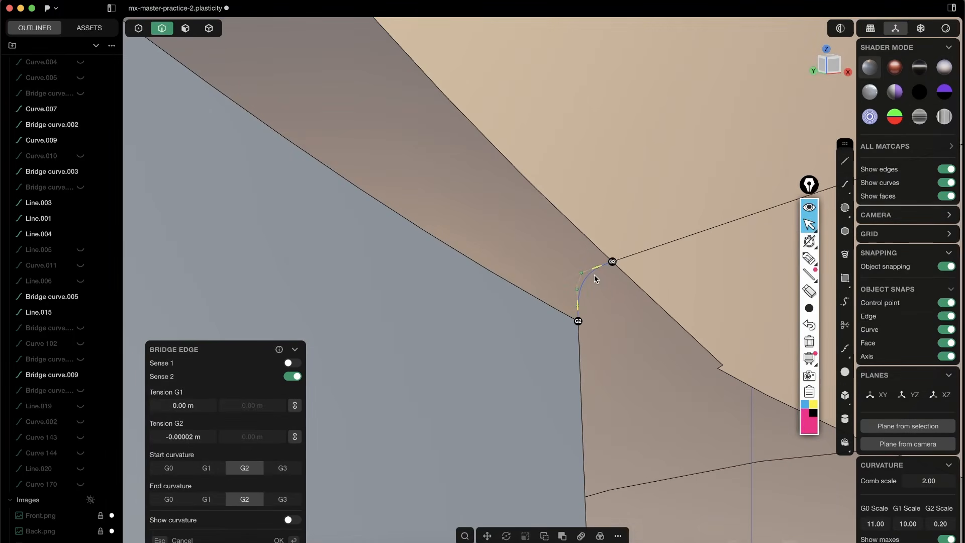
{"action": "key", "text": "Return"}
- Try to bridge the thumb-side surface's middle edge to the opposite top isoparam with a G2 curve, adjusting its tension
{"action": "scroll", "coordinate": [543, 256], "scroll_direction": "down", "scroll_amount": 8}
{"action": "middle_click_drag", "start_coordinate": [428, 224], "coordinate": [508, 342], "text": "shift"}
{"action": "middle_click_drag", "start_coordinate": [496, 170], "coordinate": [523, 176]}
{"action": "scroll", "coordinate": [486, 152], "scroll_direction": "up", "scroll_amount": 3}
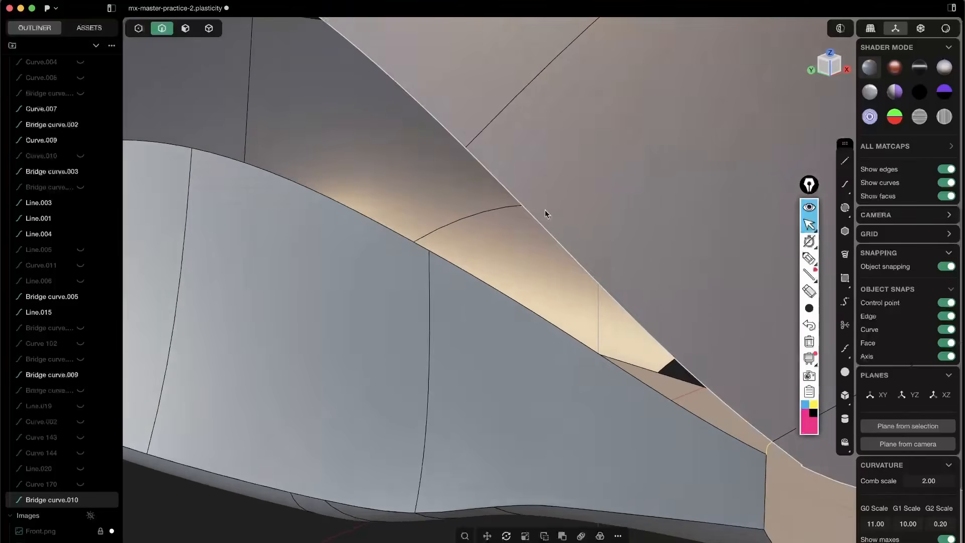
{"action": "left_click", "coordinate": [397, 210]}
{"action": "key", "text": "b"}
{"action": "middle_click_drag", "start_coordinate": [545, 210], "coordinate": [393, 179], "text": "shift"}
{"action": "key", "text": "shift+b"}
{"action": "scroll", "coordinate": [394, 180], "scroll_direction": "up", "scroll_amount": 5}
{"action": "key", "text": "t"}
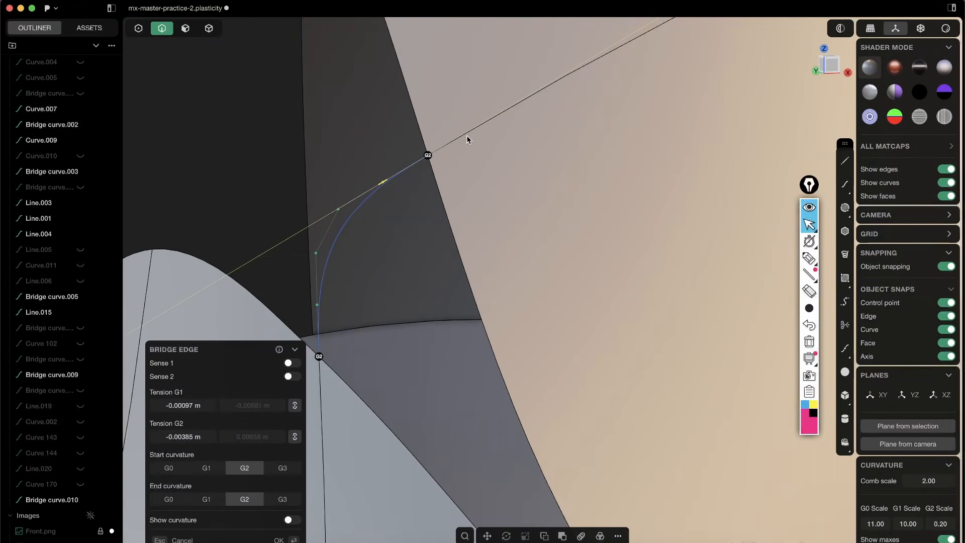
{"action": "left_click", "coordinate": [457, 137]}
{"action": "key", "text": "Return"}
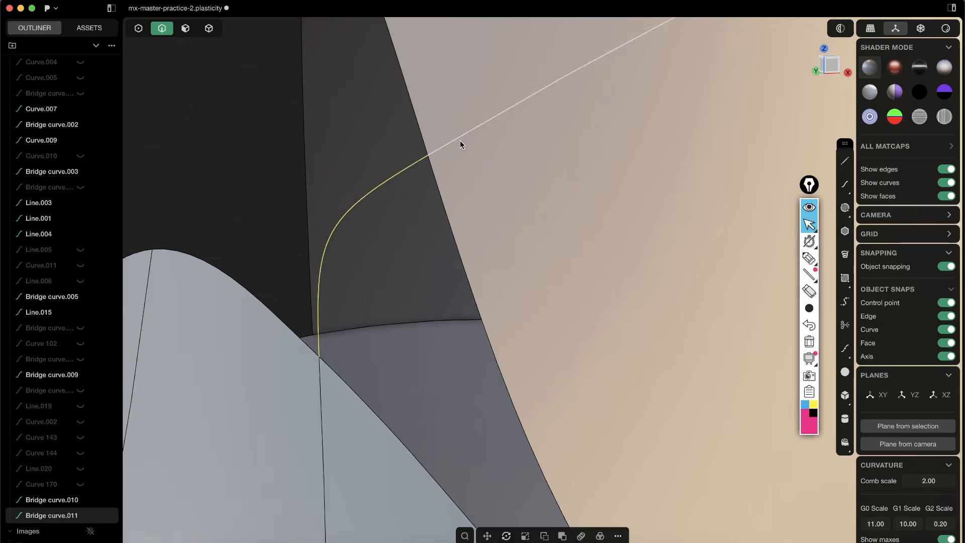
- Undo the middle bridge curve and bridge the same two edges again with G2 curvature and a G1 tension of 0.01265 m
{"action": "scroll", "coordinate": [460, 140], "scroll_direction": "down", "scroll_amount": 6}
{"action": "middle_click_drag", "start_coordinate": [446, 159], "coordinate": [473, 170], "text": "shift"}
{"action": "mouse_move", "coordinate": [499, 117]}
{"action": "middle_mouse_down"}
{"action": "mouse_move", "coordinate": [486, 105]}
{"action": "mouse_move", "coordinate": [480, 118]}
{"action": "middle_mouse_up"}
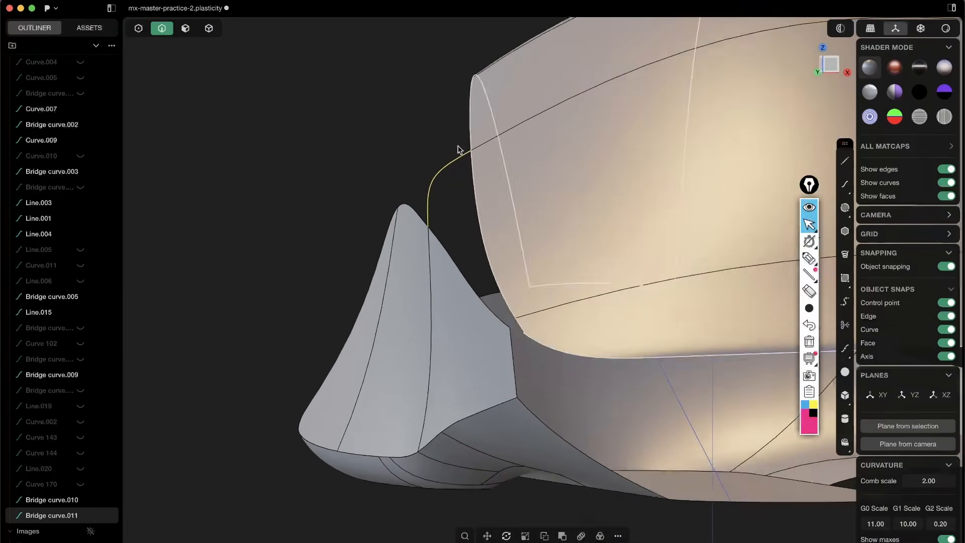
{"action": "scroll", "coordinate": [459, 149], "scroll_direction": "up", "scroll_amount": 3}
{"action": "key", "text": "super+z"}
{"action": "key", "text": "shift+b"}
{"action": "scroll", "coordinate": [517, 136], "scroll_direction": "up", "scroll_amount": 2}
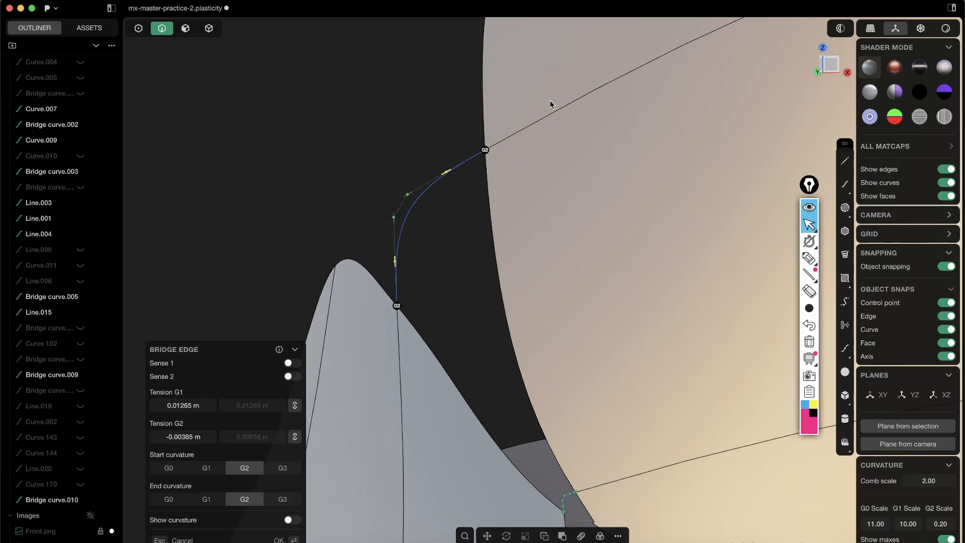
{"action": "key", "text": "Return"}
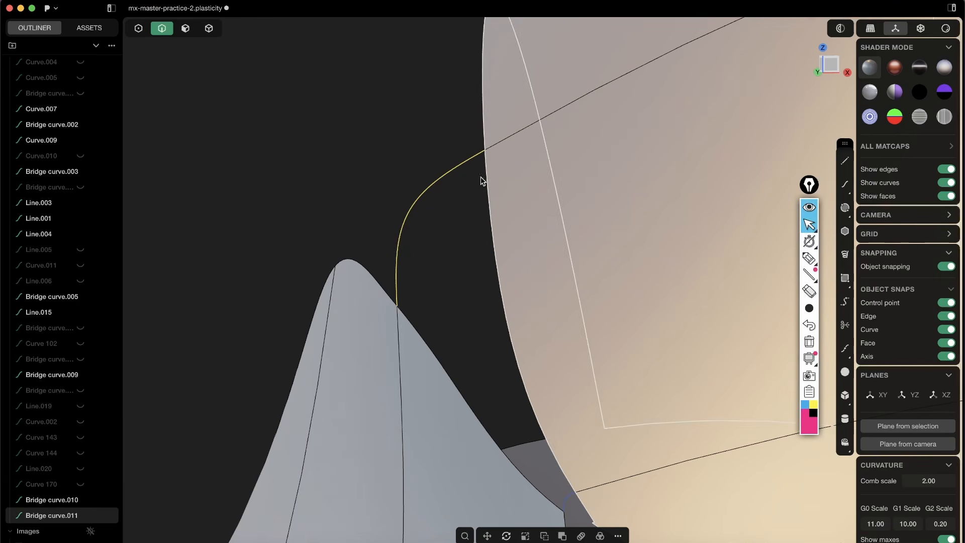
- Bridge the isoparam on the large thumb-side face to the opposite dividing edge of the top surface with a G2 curve
{"action": "scroll", "coordinate": [481, 177], "scroll_direction": "down", "scroll_amount": 5}
{"action": "middle_click_drag", "start_coordinate": [403, 242], "coordinate": [496, 390]}
{"action": "left_click", "coordinate": [463, 152]}
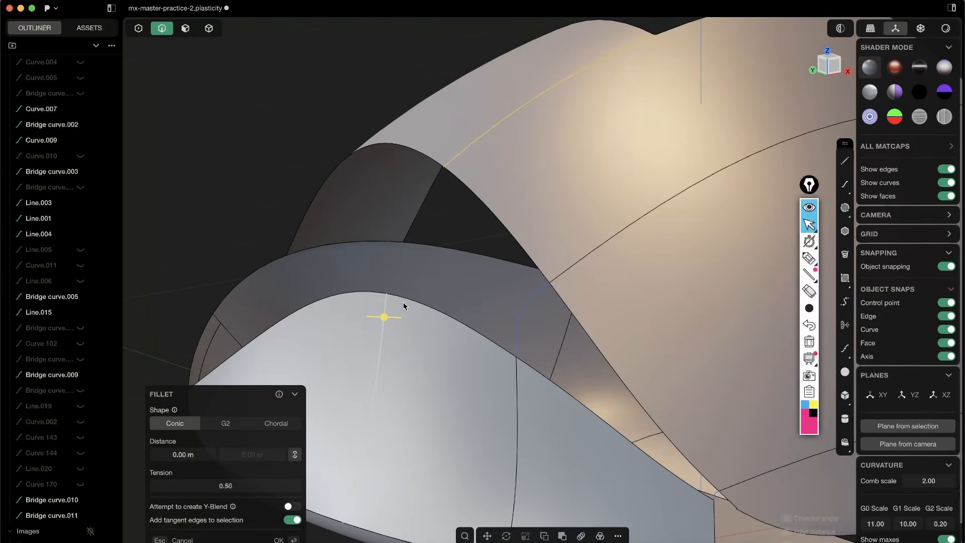
{"action": "key", "text": "shift+b"}
{"action": "middle_click_drag", "start_coordinate": [482, 161], "coordinate": [481, 173]}
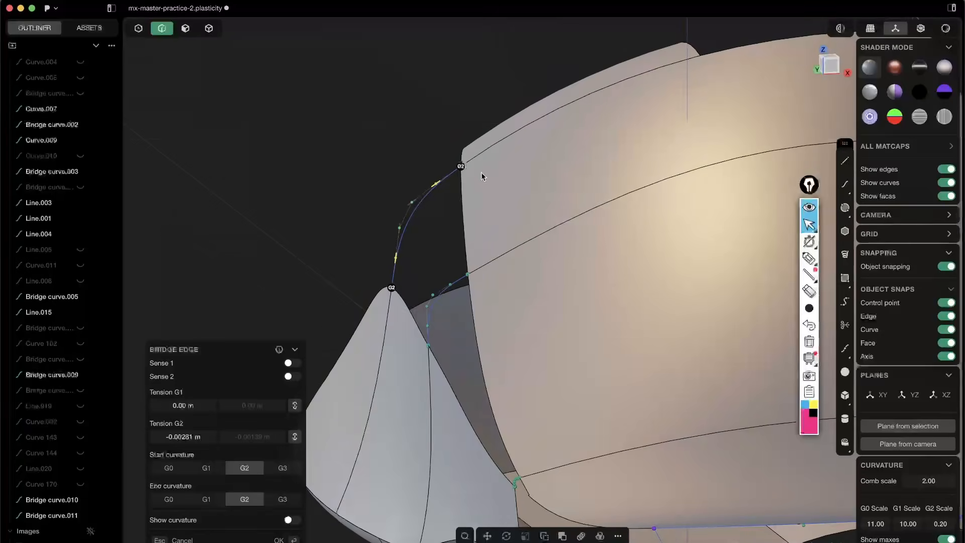
{"action": "middle_click_drag", "start_coordinate": [459, 209], "coordinate": [581, 220]}
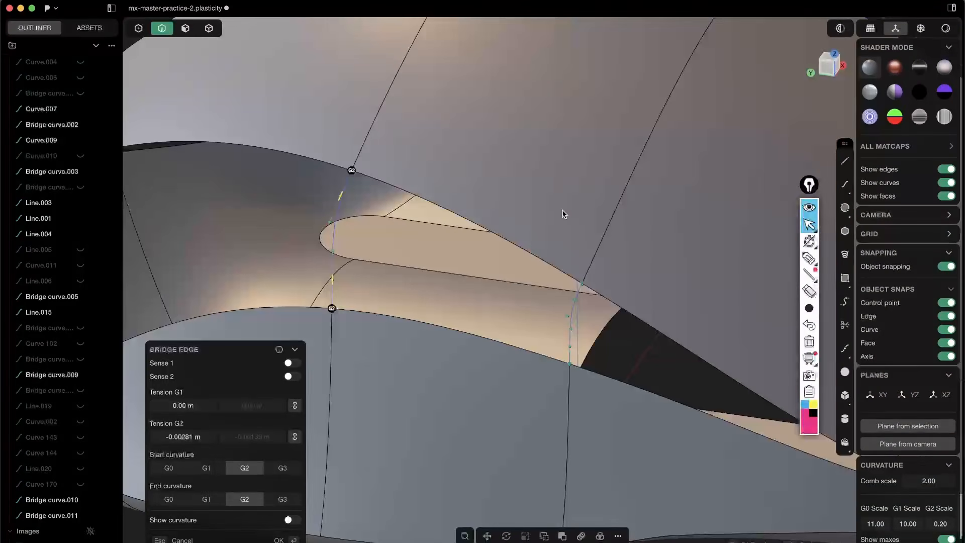
{"action": "key", "text": "Return"}
- Examine the open gap between the top and thumb-side surfaces toward its wide end and the thumb-side edge bordering it
{"action": "scroll", "coordinate": [463, 255], "scroll_direction": "down", "scroll_amount": 10}
{"action": "middle_click_drag", "start_coordinate": [462, 255], "coordinate": [526, 252]}
{"action": "scroll", "coordinate": [489, 253], "scroll_direction": "up", "scroll_amount": 5}
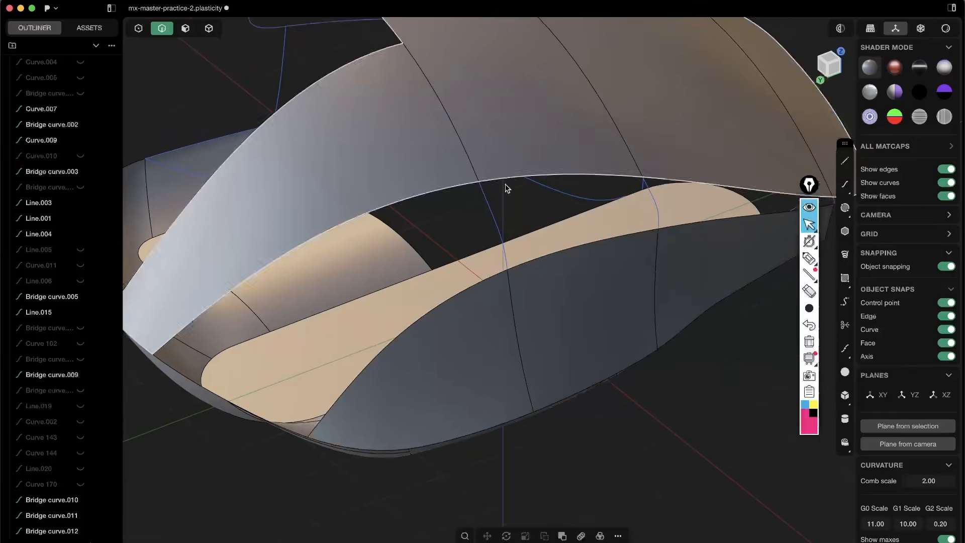
{"action": "middle_click_drag", "start_coordinate": [506, 188], "coordinate": [480, 221]}
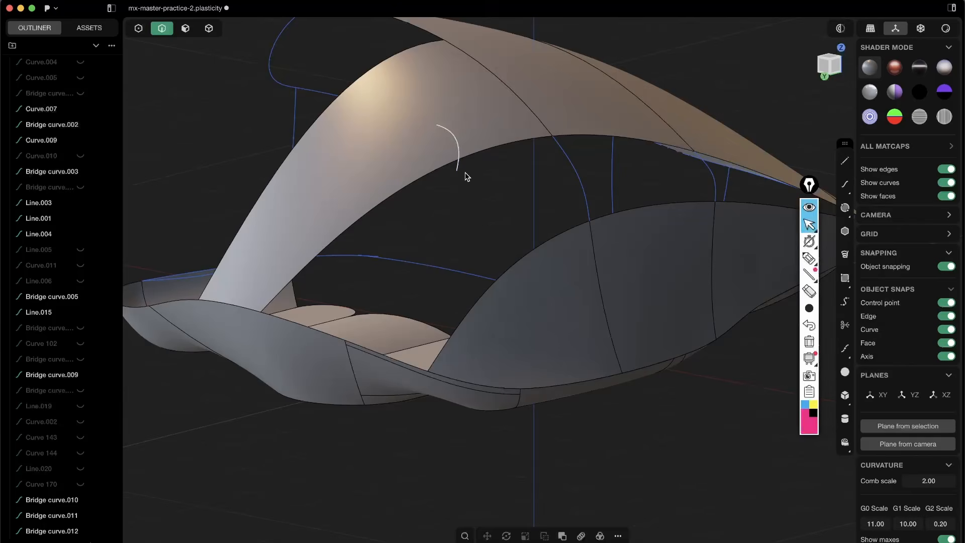
{"action": "scroll", "coordinate": [488, 241], "scroll_direction": "up", "scroll_amount": 2}
{"action": "middle_click_drag", "start_coordinate": [472, 367], "coordinate": [414, 371]}
{"action": "left_click", "coordinate": [489, 319]}
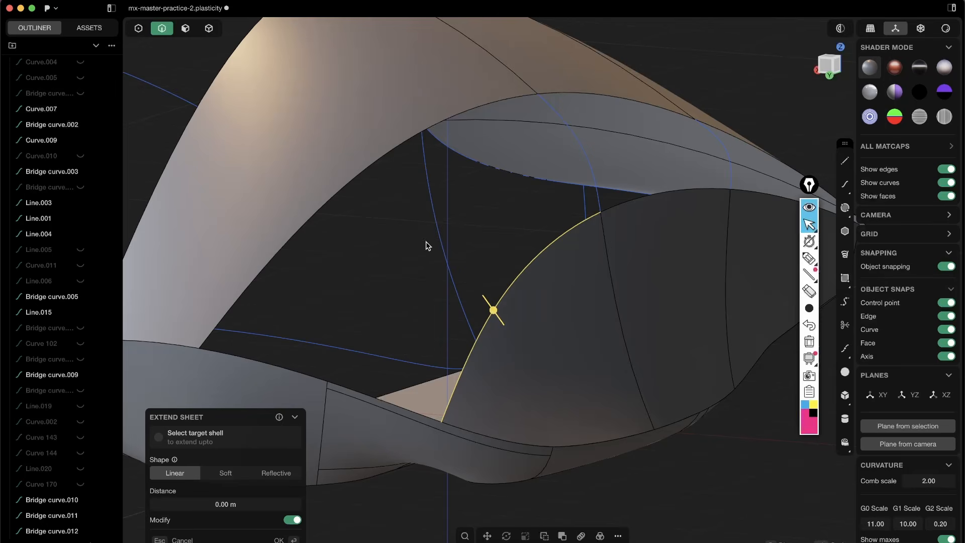
{"action": "middle_click_drag", "start_coordinate": [529, 267], "coordinate": [397, 180]}
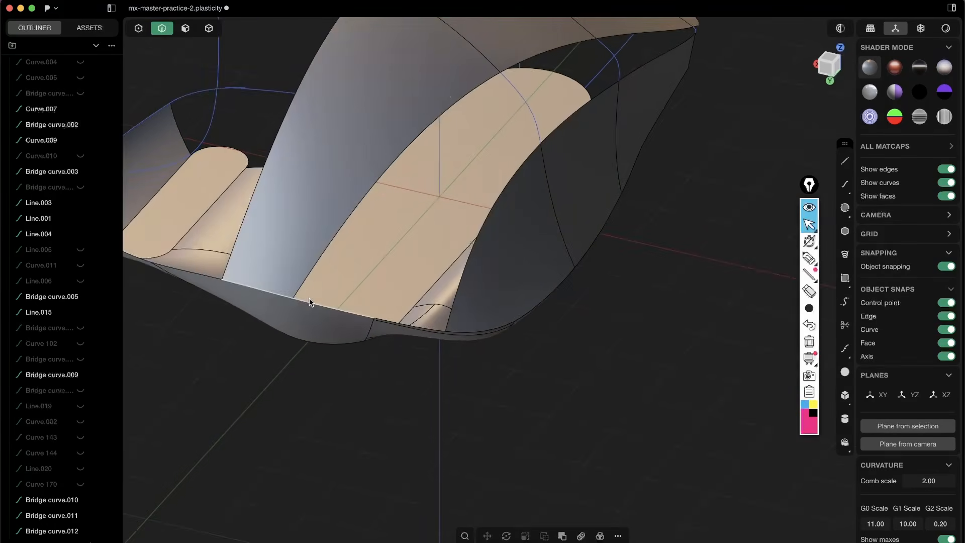
- Check the curves and edges bounding the open wide end of the gap, including the edge along the base
{"action": "middle_click_drag", "start_coordinate": [309, 297], "coordinate": [447, 177]}
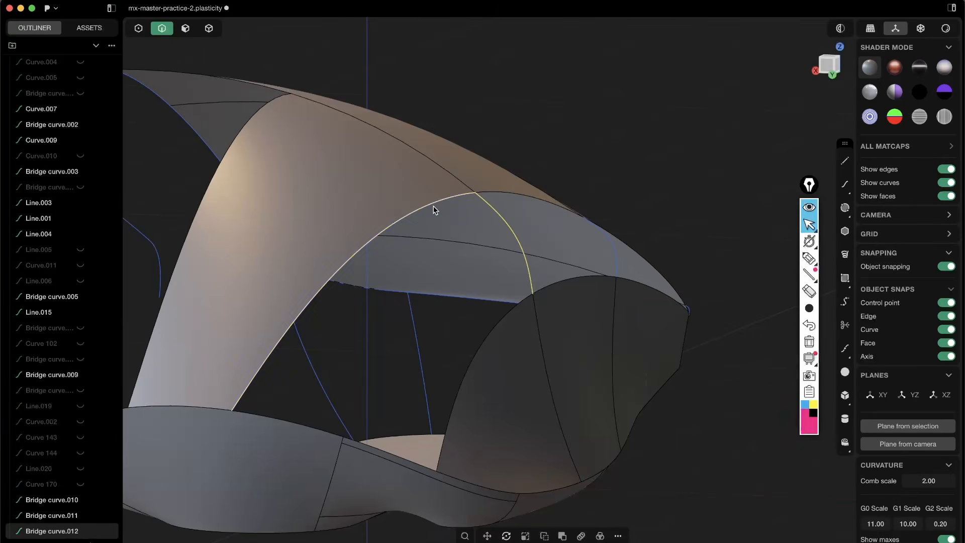
{"action": "left_click", "coordinate": [494, 326]}
{"action": "middle_click_drag", "start_coordinate": [458, 376], "coordinate": [491, 276], "text": "shift"}
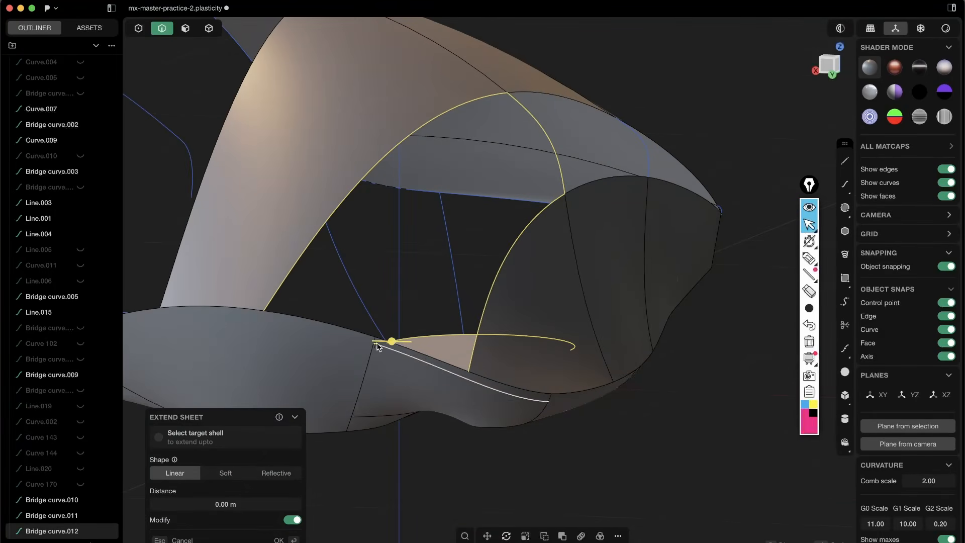
{"action": "key", "text": "Escape"}
{"action": "left_click", "coordinate": [376, 326]}
{"action": "left_click", "coordinate": [358, 334], "text": "shift"}
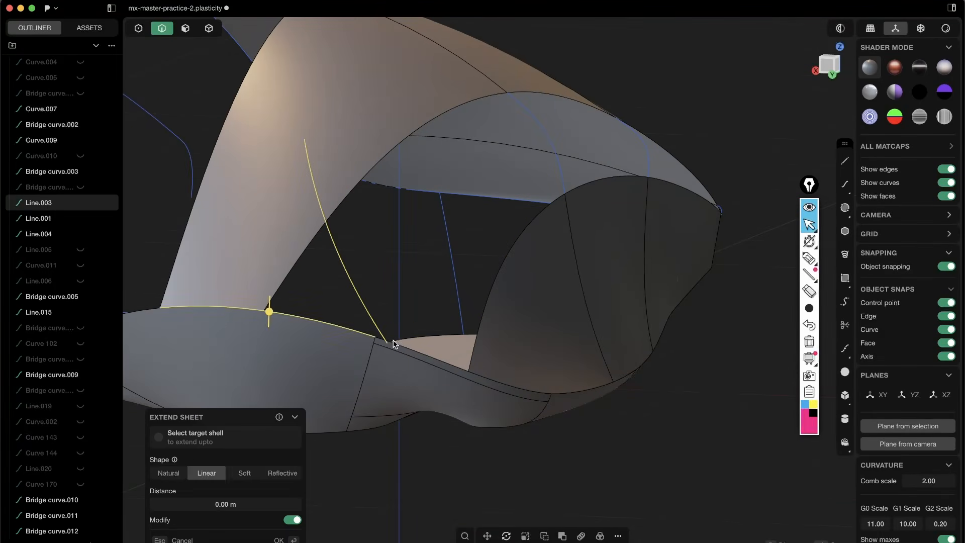
{"action": "left_click", "coordinate": [394, 341]}
{"action": "left_click", "coordinate": [395, 344]}
{"action": "middle_click_drag", "start_coordinate": [372, 355], "coordinate": [425, 353]}
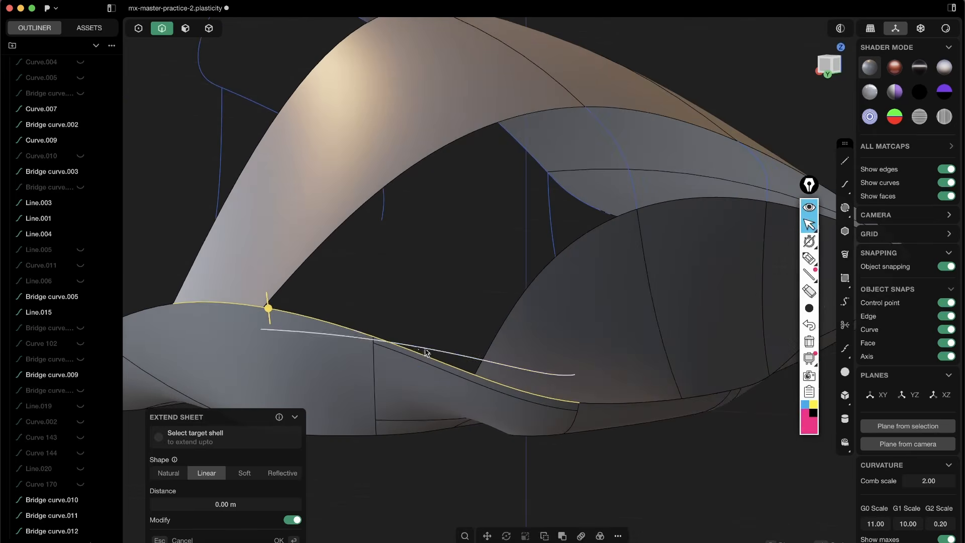
{"action": "key", "text": "Escape"}
- Inspect closely where the lower end of the top surface meets the edge of the base
{"action": "scroll", "coordinate": [332, 289], "scroll_direction": "up", "scroll_amount": 5}
{"action": "middle_click_drag", "start_coordinate": [332, 289], "coordinate": [364, 206]}
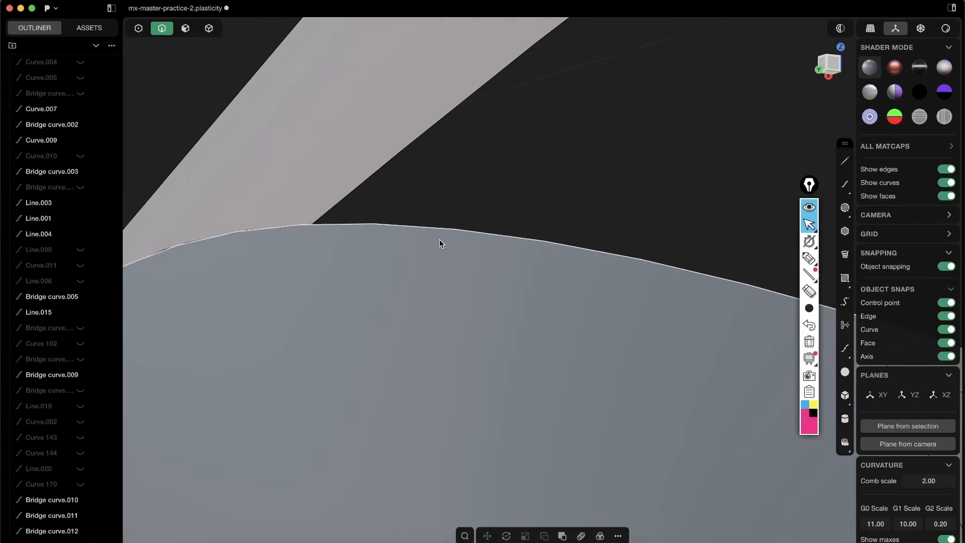
{"action": "middle_click_drag", "start_coordinate": [296, 242], "coordinate": [382, 162]}
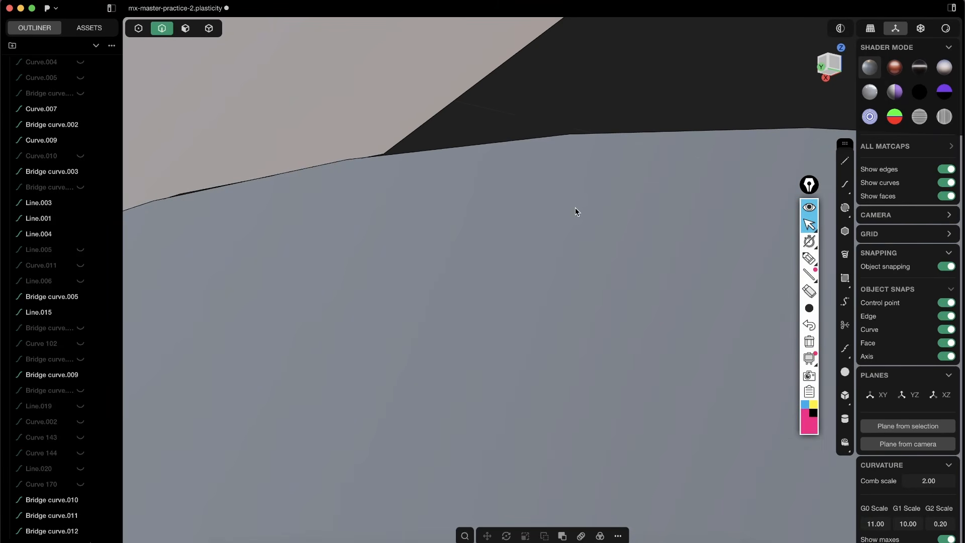
{"action": "scroll", "coordinate": [575, 207], "scroll_direction": "down", "scroll_amount": 10}
{"action": "middle_click_drag", "start_coordinate": [508, 261], "coordinate": [394, 270], "text": "shift"}
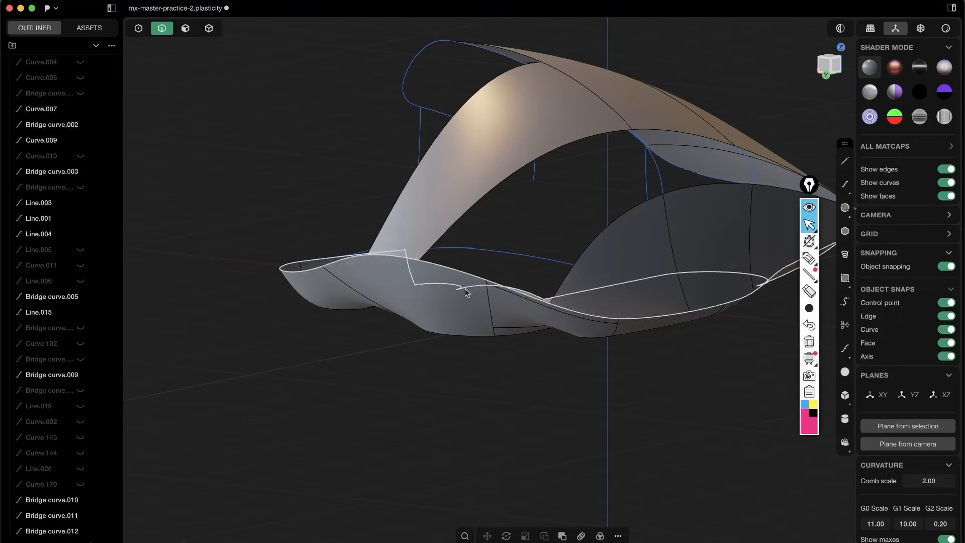
{"action": "scroll", "coordinate": [465, 288], "scroll_direction": "up", "scroll_amount": 10}
{"action": "middle_click_drag", "start_coordinate": [457, 225], "coordinate": [327, 239]}
{"action": "middle_click_drag", "start_coordinate": [347, 205], "coordinate": [391, 194]}
- Bridge the top surface's lower end edge to the thumb-side surface's bottom edge with a G2 curve along the base
{"action": "double_click", "coordinate": [462, 129]}
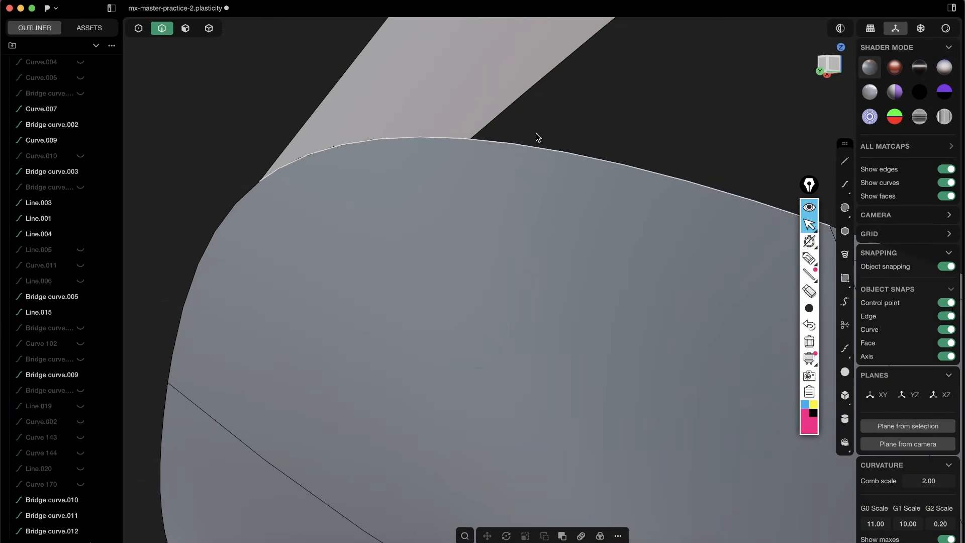
{"action": "key", "text": "shift+e"}
{"action": "scroll", "coordinate": [465, 221], "scroll_direction": "down", "scroll_amount": 8}
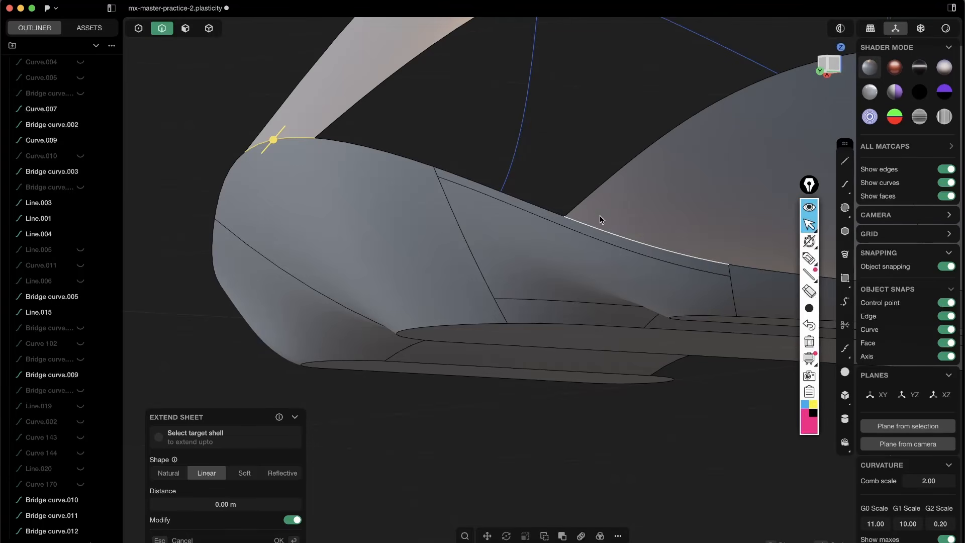
{"action": "left_click", "coordinate": [600, 217]}
{"action": "key", "text": "shift+b"}
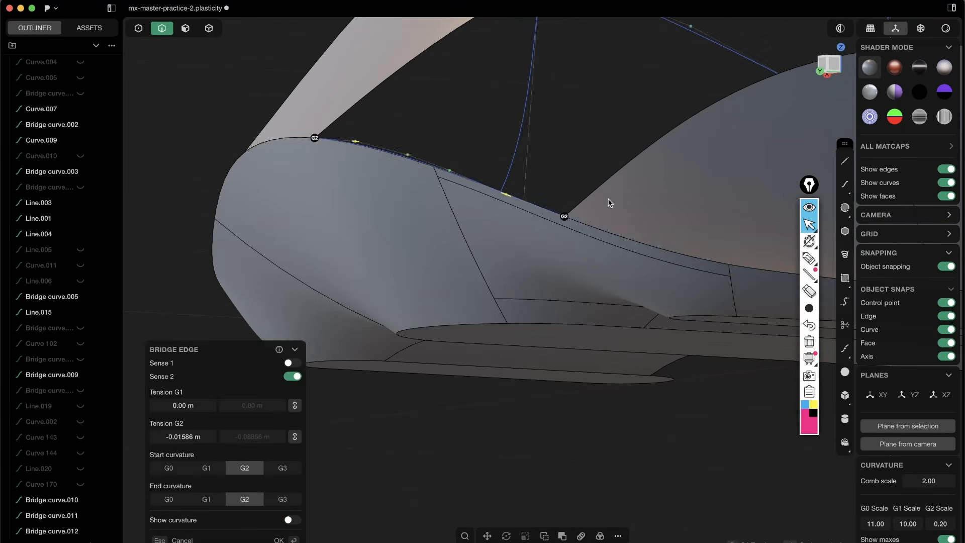
{"action": "middle_click_drag", "start_coordinate": [610, 203], "coordinate": [551, 187]}
{"action": "scroll", "coordinate": [578, 118], "scroll_direction": "up", "scroll_amount": 4}
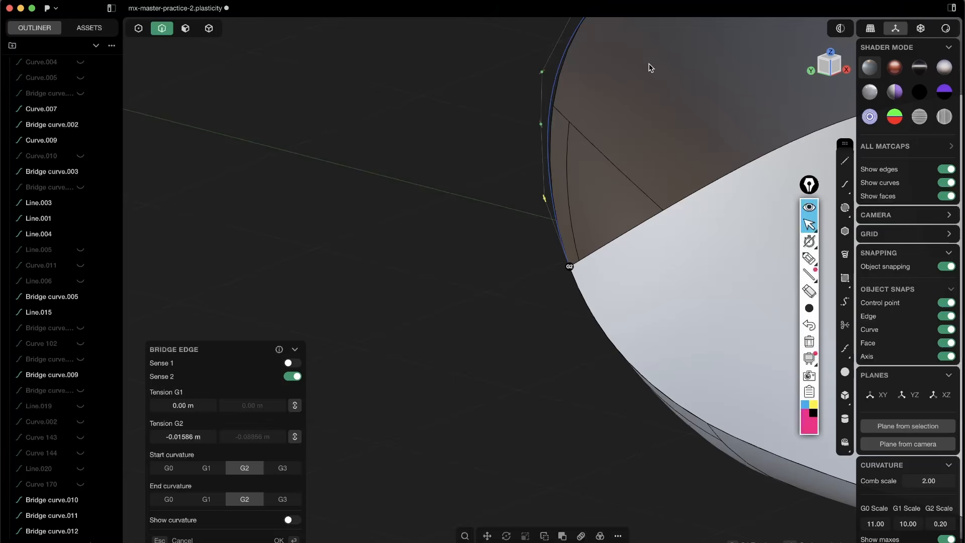
{"action": "key", "text": "Return"}
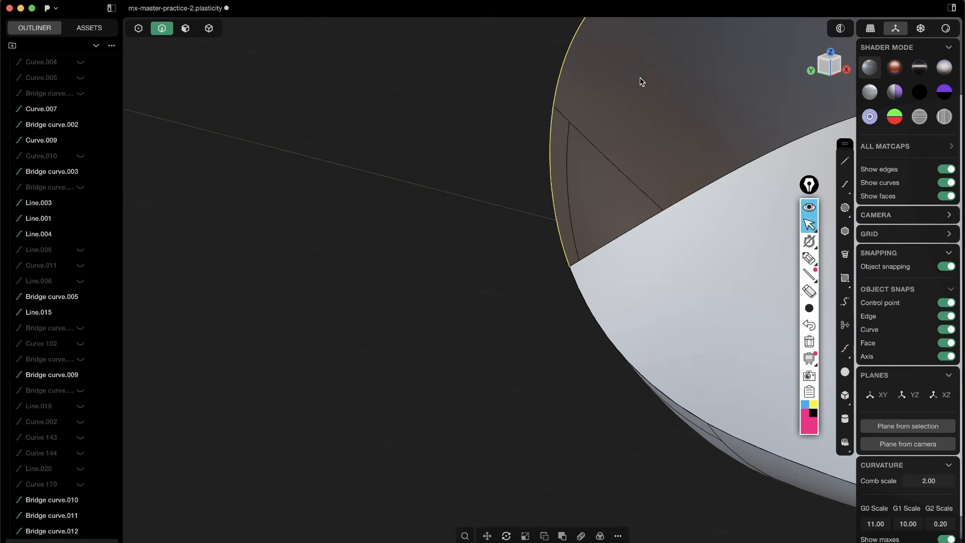
- Loft the wide end of the gap between the top surface's edge and the thumb-side edge at G2, using the two bridge curves as guides
{"action": "middle_click_drag", "start_coordinate": [626, 168], "coordinate": [648, 67]}
{"action": "middle_click_drag", "start_coordinate": [626, 158], "coordinate": [661, 255]}
{"action": "left_click", "coordinate": [741, 330]}
{"action": "key", "text": "shift+e"}
{"action": "middle_click_drag", "start_coordinate": [741, 307], "coordinate": [465, 292], "text": "shift"}
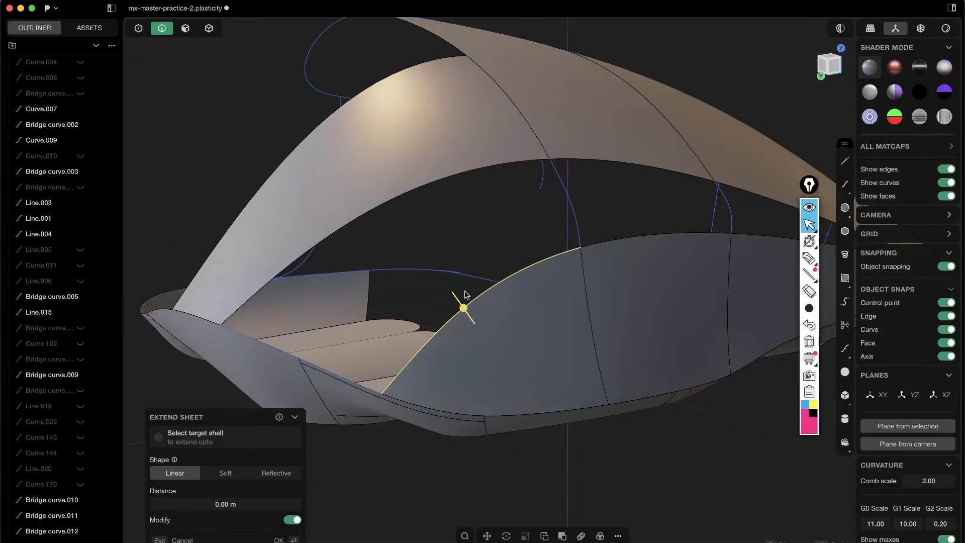
{"action": "left_click", "coordinate": [443, 180], "text": "shift"}
{"action": "middle_click_drag", "start_coordinate": [444, 179], "coordinate": [525, 143]}
{"action": "key", "text": "l"}
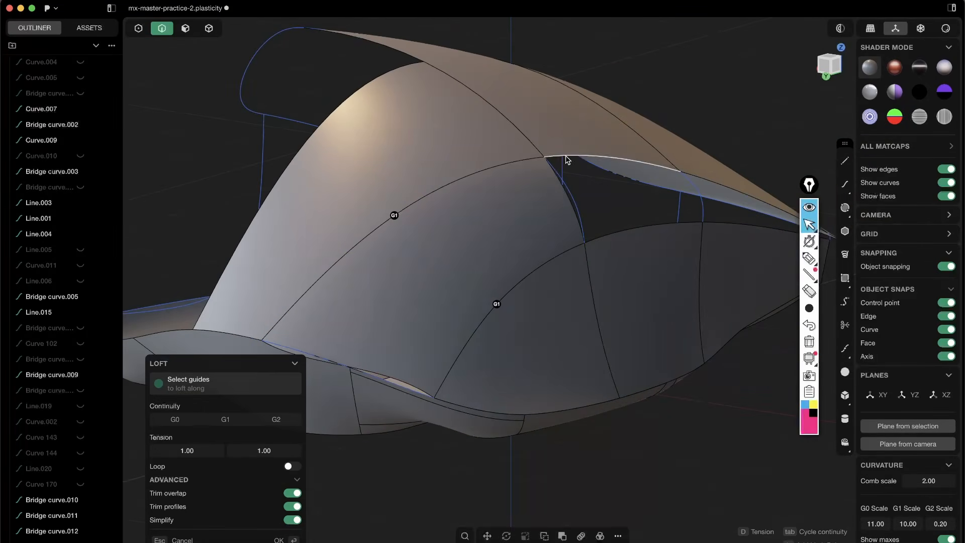
{"action": "middle_click_drag", "start_coordinate": [525, 202], "coordinate": [559, 145], "text": "shift"}
{"action": "key", "text": "alt+shift+e"}
{"action": "middle_click_drag", "start_coordinate": [484, 225], "coordinate": [566, 191]}
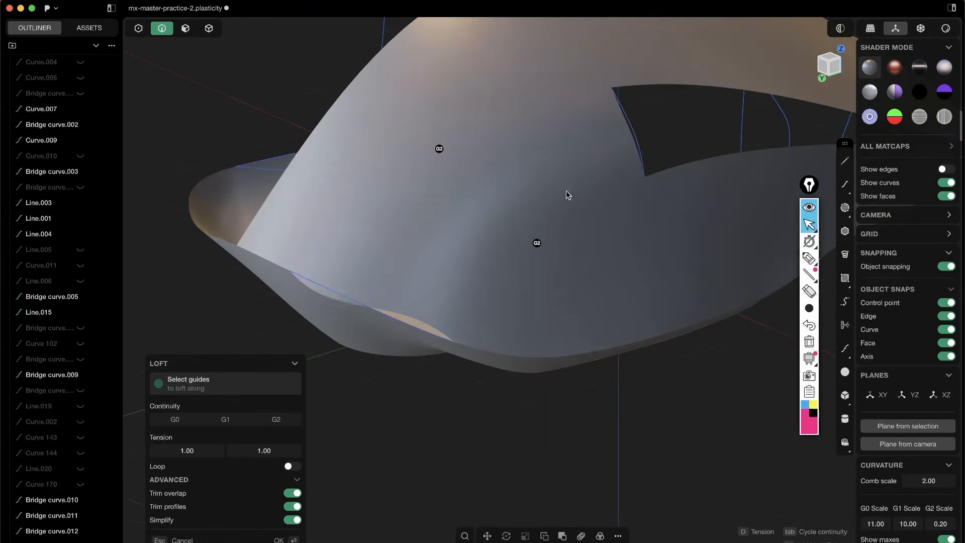
{"action": "middle_click_drag", "start_coordinate": [627, 156], "coordinate": [839, 151]}
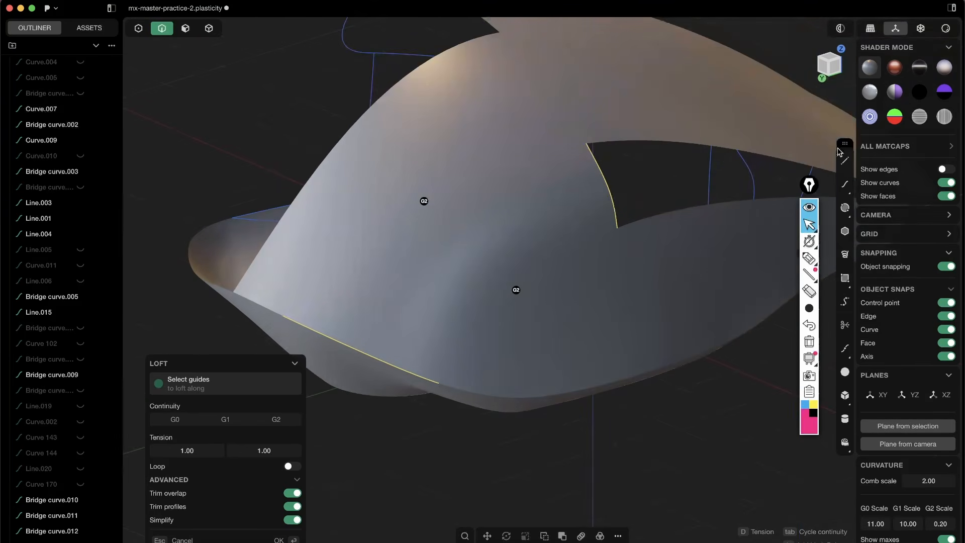
- Check the wide-end loft's reflections with zebra stripes and several other shader modes, and accept the loft
{"action": "left_click", "coordinate": [920, 121]}
{"action": "left_click", "coordinate": [943, 124]}
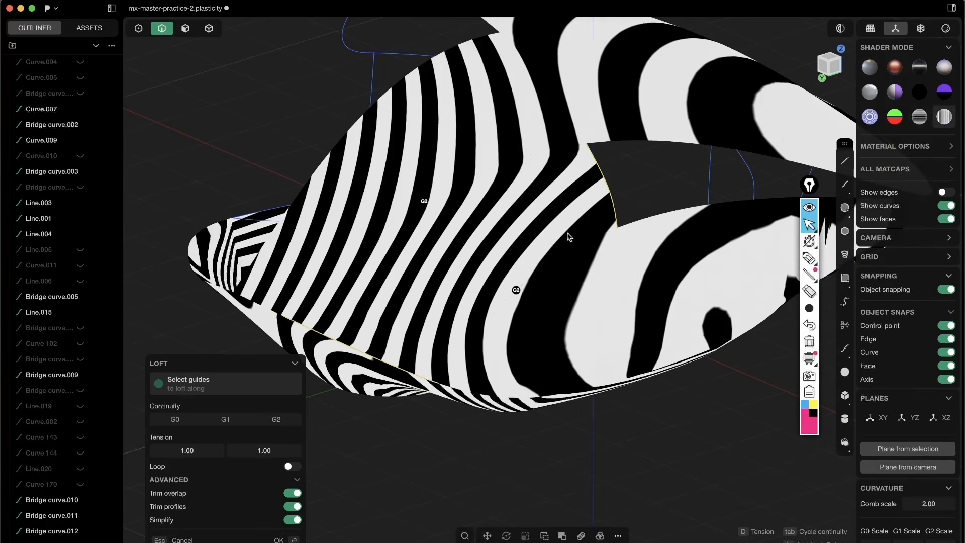
{"action": "middle_click_drag", "start_coordinate": [569, 236], "coordinate": [518, 242]}
{"action": "left_click", "coordinate": [921, 65]}
{"action": "middle_click_drag", "start_coordinate": [599, 245], "coordinate": [640, 233]}
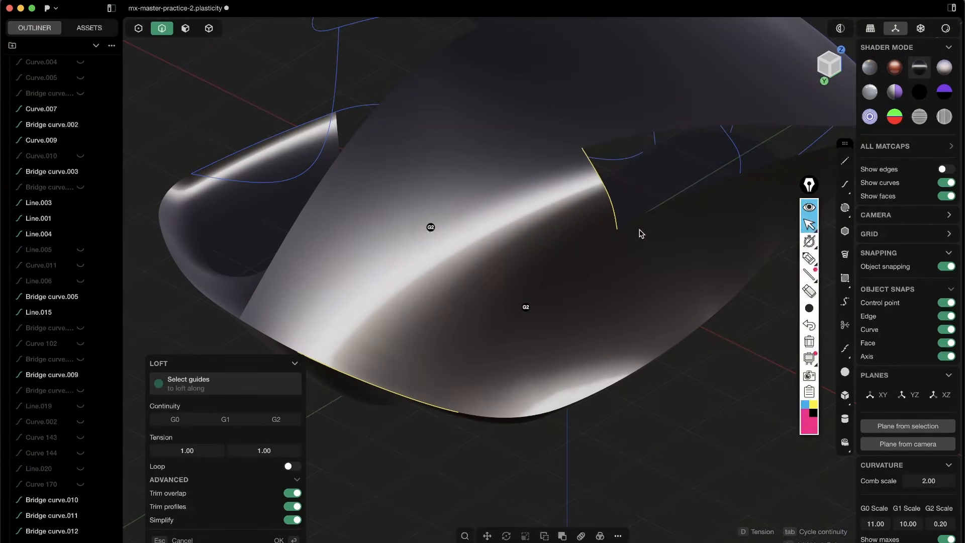
{"action": "middle_click_drag", "start_coordinate": [601, 261], "coordinate": [633, 291]}
{"action": "left_click", "coordinate": [874, 72]}
{"action": "middle_click_drag", "start_coordinate": [629, 251], "coordinate": [575, 264]}
{"action": "left_click", "coordinate": [941, 70]}
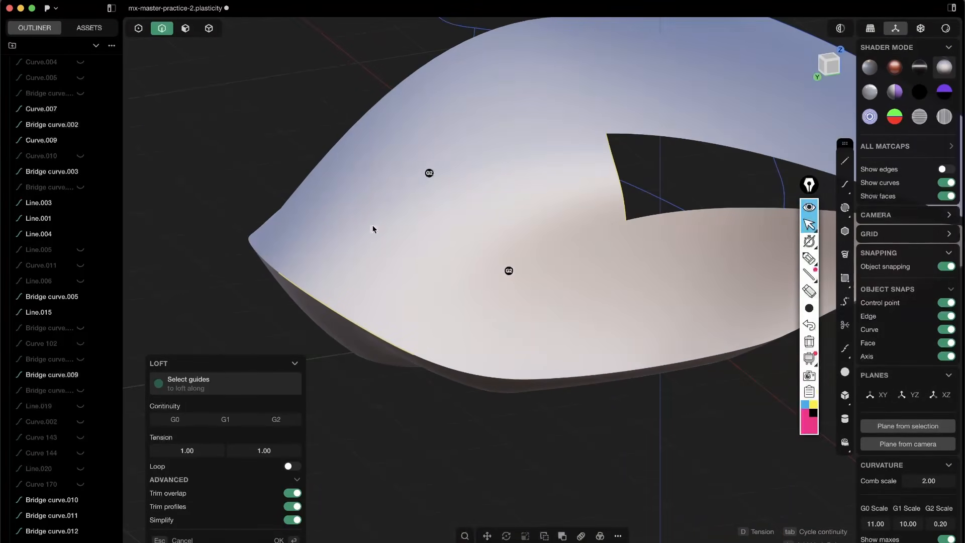
{"action": "middle_click_drag", "start_coordinate": [372, 230], "coordinate": [627, 258]}
{"action": "key", "text": "Return"}
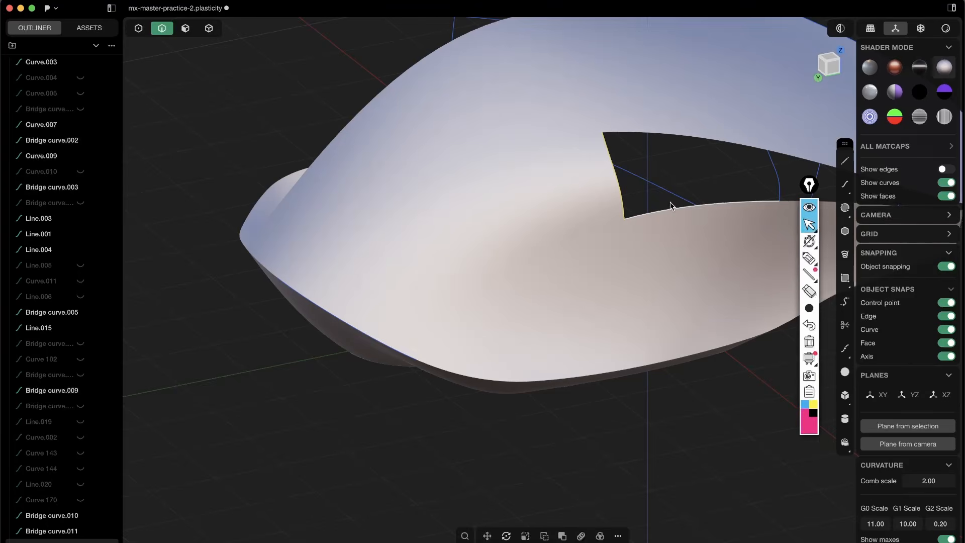
- Try a G2 loft between the top and thumb-side edges at the narrow end of the gap, inspecting it for creases
{"action": "middle_click_drag", "start_coordinate": [670, 206], "coordinate": [580, 216]}
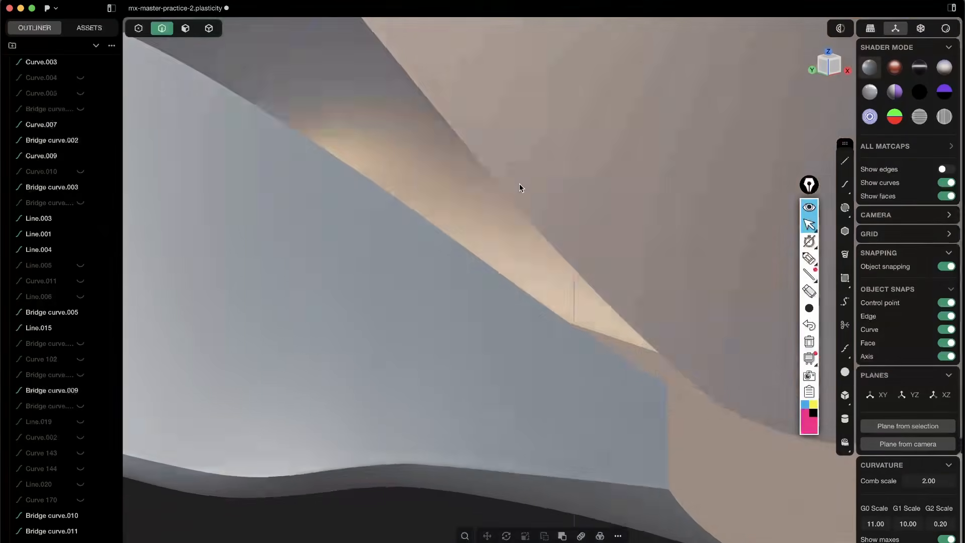
{"action": "middle_click_drag", "start_coordinate": [520, 186], "coordinate": [535, 236]}
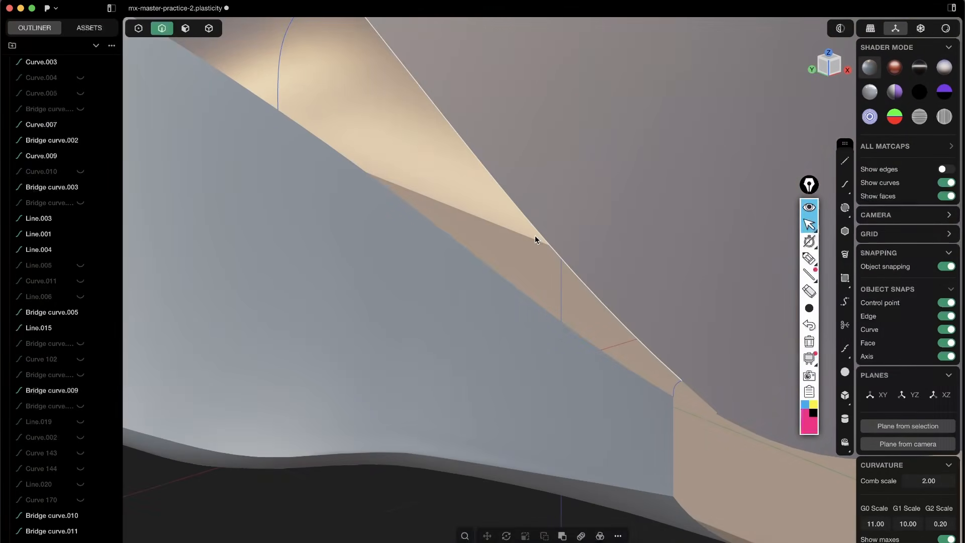
{"action": "left_click", "coordinate": [571, 270]}
{"action": "left_click", "coordinate": [571, 329], "text": "shift"}
{"action": "scroll", "coordinate": [572, 322], "scroll_direction": "down", "scroll_amount": 4}
{"action": "key", "text": "l"}
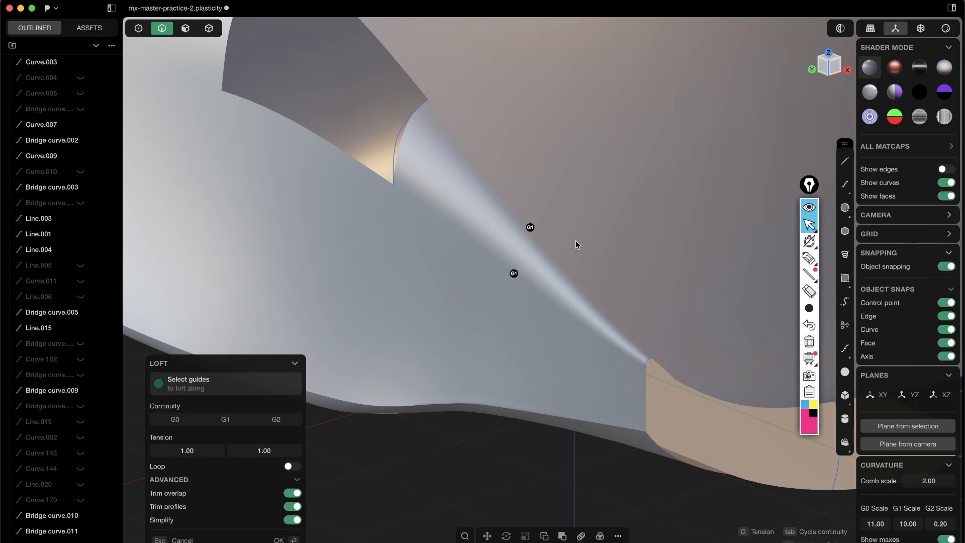
{"action": "mouse_move", "coordinate": [580, 249]}
{"action": "middle_mouse_down"}
{"action": "mouse_move", "coordinate": [565, 256]}
{"action": "mouse_move", "coordinate": [547, 243]}
{"action": "mouse_move", "coordinate": [500, 267]}
{"action": "mouse_move", "coordinate": [584, 254]}
{"action": "middle_mouse_up"}
{"action": "middle_click_drag", "start_coordinate": [586, 294], "coordinate": [568, 198]}
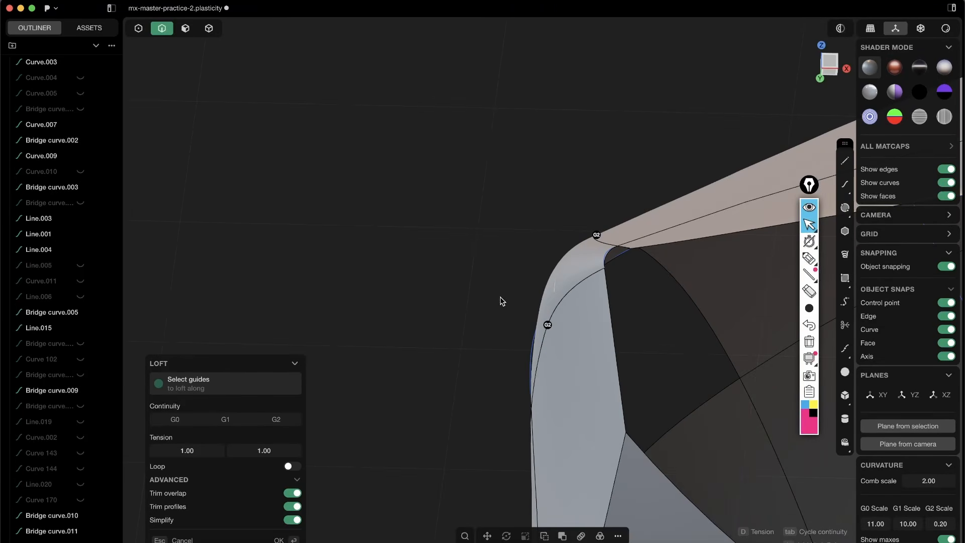
{"action": "middle_click_drag", "start_coordinate": [642, 220], "coordinate": [676, 251]}
{"action": "middle_click_drag", "start_coordinate": [505, 243], "coordinate": [560, 242], "text": "shift"}
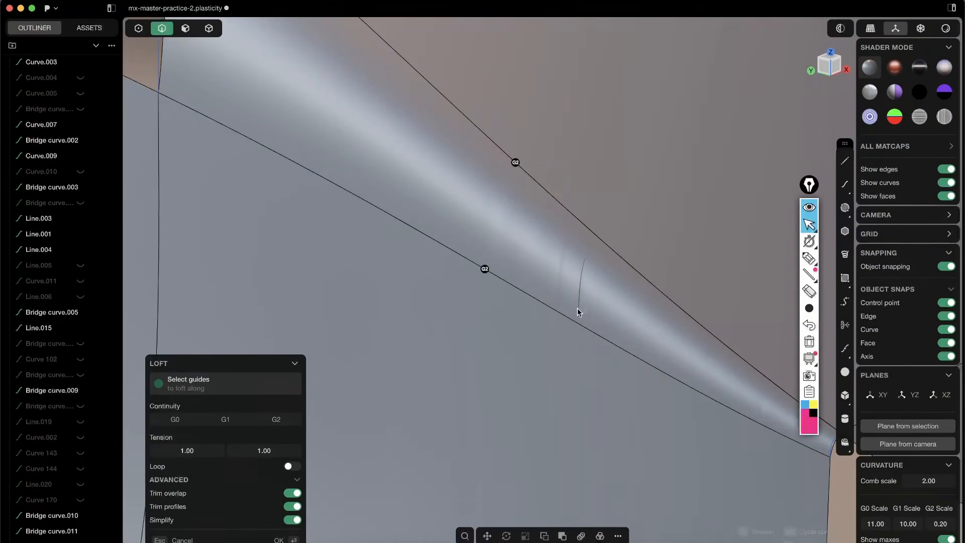
{"action": "middle_click_drag", "start_coordinate": [578, 309], "coordinate": [544, 300]}
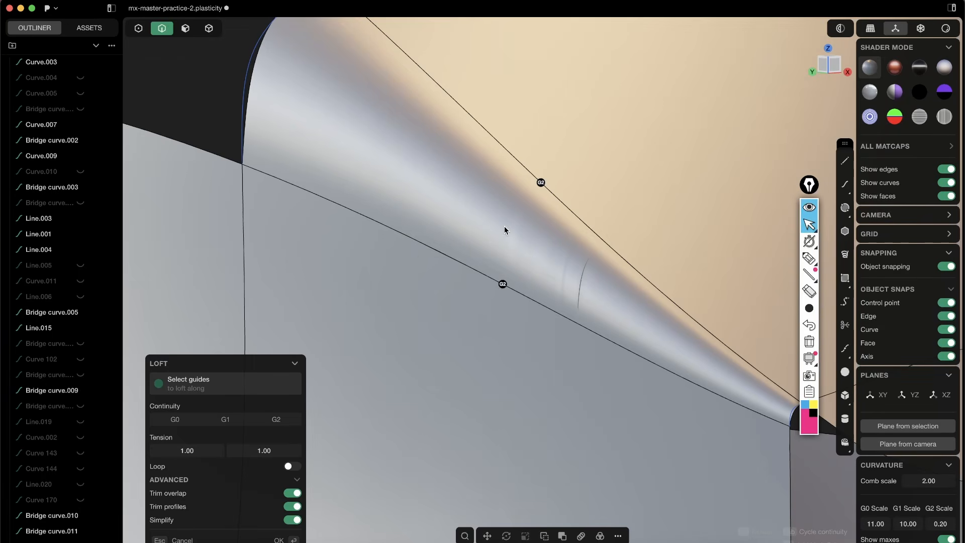
- Switch the narrow-end loft to G1 continuity, guide it with the bridge curves at both ends, and accept it
{"action": "key", "text": "Tab"}
{"action": "key", "text": "Tab"}
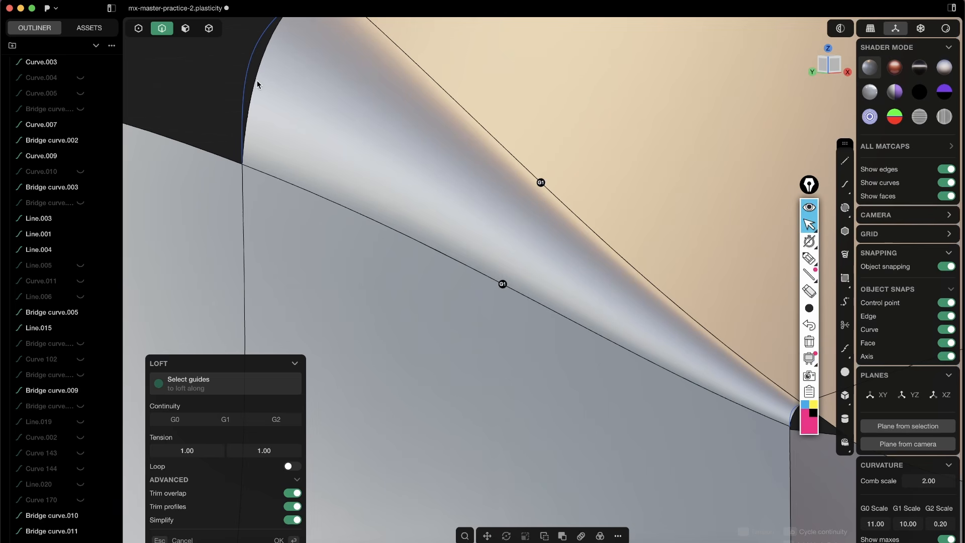
{"action": "middle_click_drag", "start_coordinate": [253, 75], "coordinate": [543, 244]}
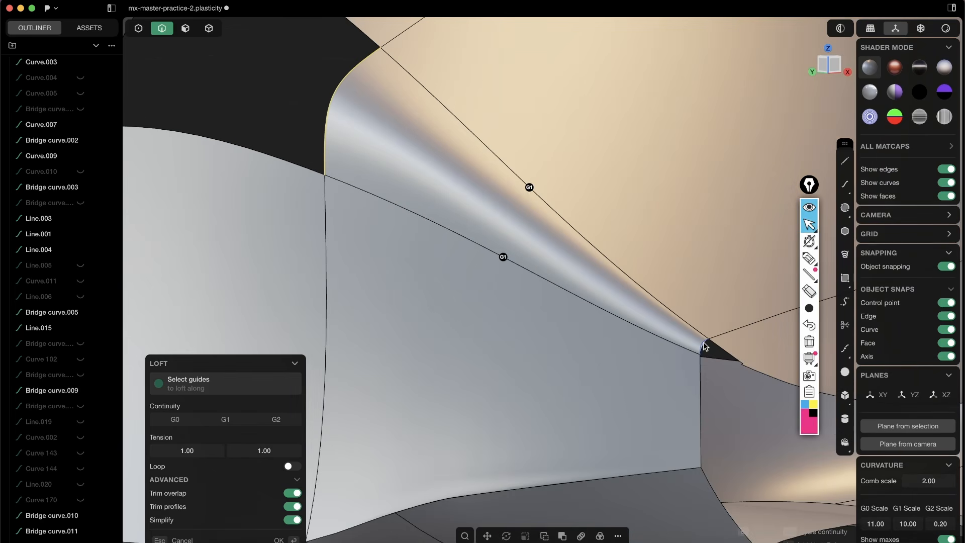
{"action": "left_click", "coordinate": [924, 69]}
{"action": "key", "text": "Return"}
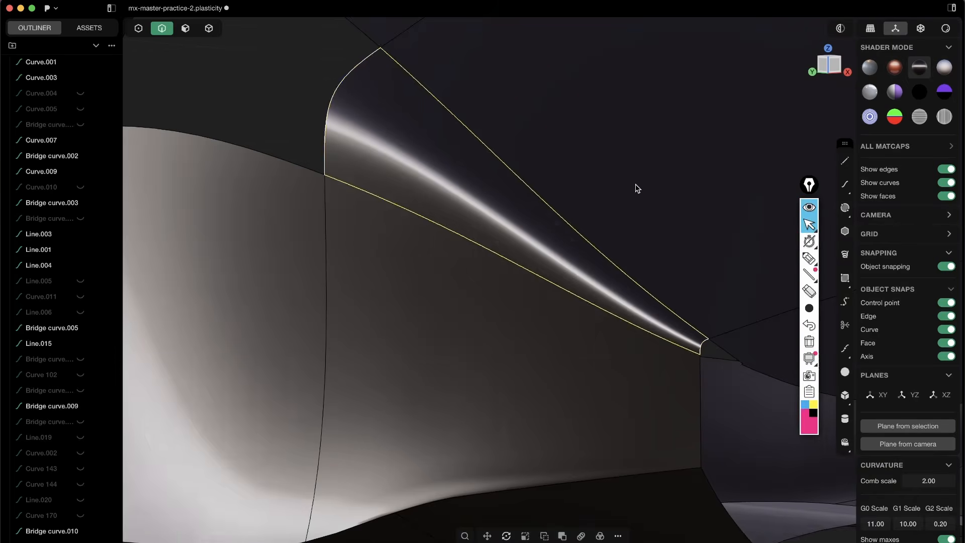
- Join all the surface sheets of the mouse body, including the narrow-end G1 loft
{"action": "scroll", "coordinate": [637, 188], "scroll_direction": "down", "scroll_amount": 5}
{"action": "mouse_move", "coordinate": [646, 176]}
{"action": "middle_mouse_down"}
{"action": "mouse_move", "coordinate": [618, 221]}
{"action": "mouse_move", "coordinate": [611, 281]}
{"action": "mouse_move", "coordinate": [689, 194]}
{"action": "mouse_move", "coordinate": [684, 168]}
{"action": "mouse_move", "coordinate": [641, 167]}
{"action": "mouse_move", "coordinate": [679, 151]}
{"action": "mouse_move", "coordinate": [644, 217]}
{"action": "mouse_move", "coordinate": [656, 235]}
{"action": "mouse_move", "coordinate": [640, 209]}
{"action": "mouse_move", "coordinate": [623, 276]}
{"action": "middle_mouse_up"}
{"action": "key", "text": "alt+shift+e"}
{"action": "key", "text": "alt+shift+e"}
{"action": "middle_click_drag", "start_coordinate": [497, 277], "coordinate": [541, 220], "text": "shift"}
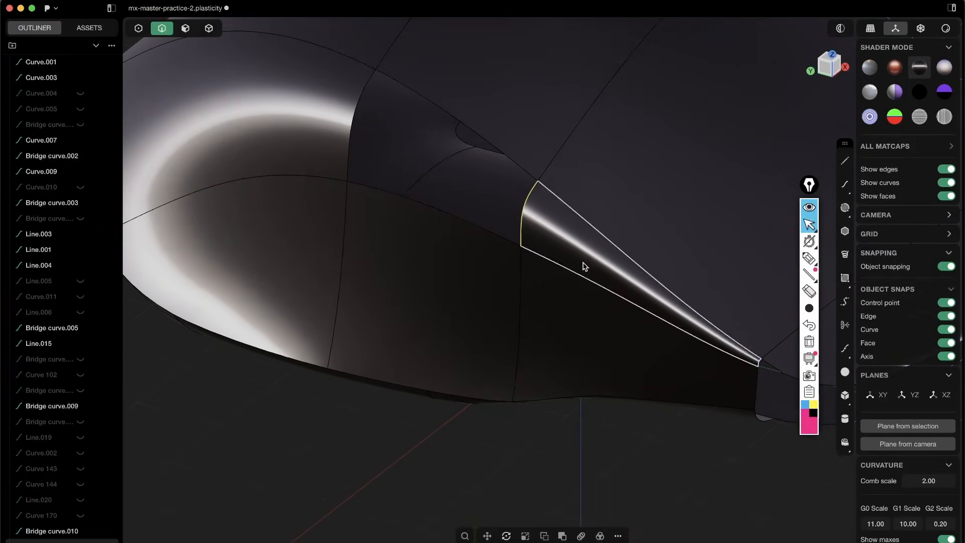
{"action": "middle_click_drag", "start_coordinate": [583, 263], "coordinate": [596, 254]}
{"action": "key", "text": "4"}
{"action": "key", "text": "super+a"}
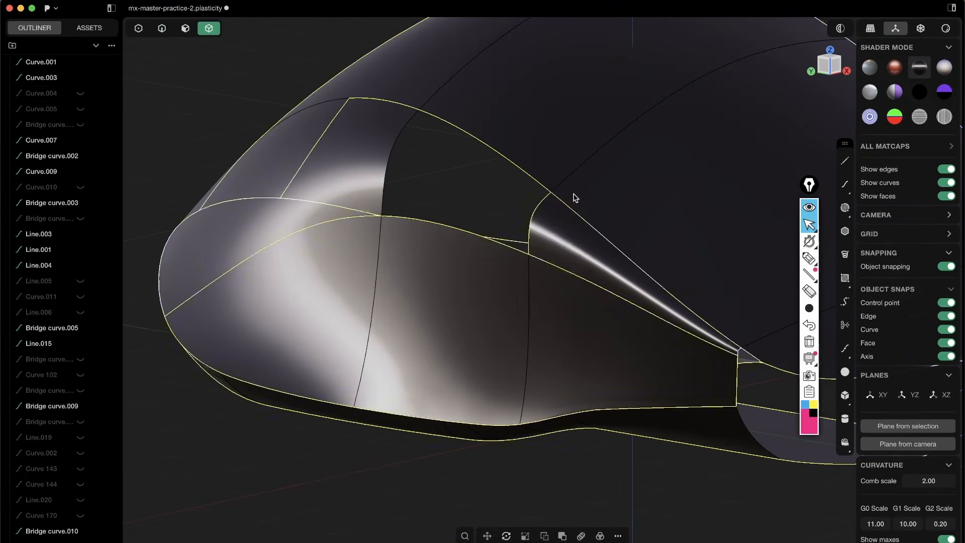
{"action": "key", "text": "j"}
{"action": "key", "text": "j"}
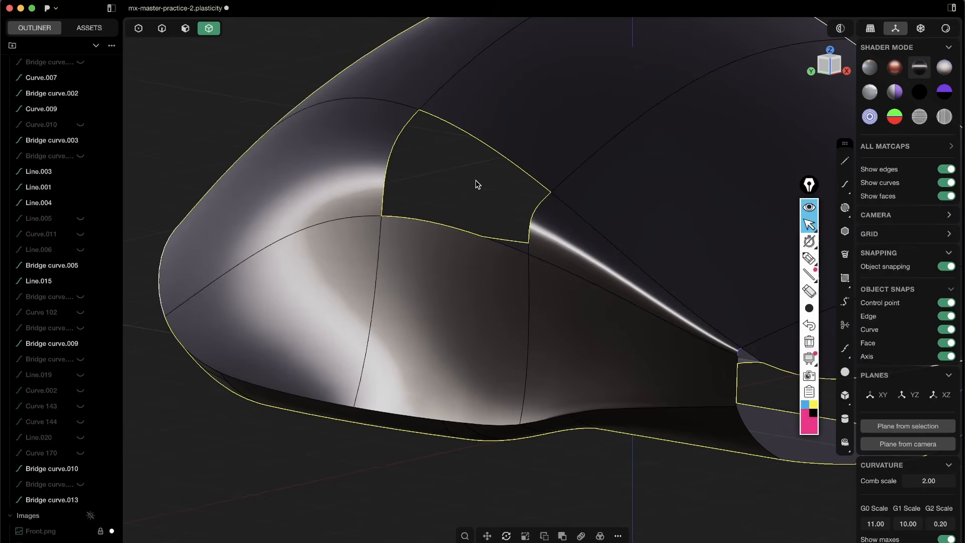
- Examine how the highlight flows across the joined surfaces around the remaining opening and along the narrow-end loft
{"action": "left_click", "coordinate": [476, 180]}
{"action": "middle_click_drag", "start_coordinate": [476, 180], "coordinate": [476, 159]}
{"action": "key", "text": "alt+shift+e"}
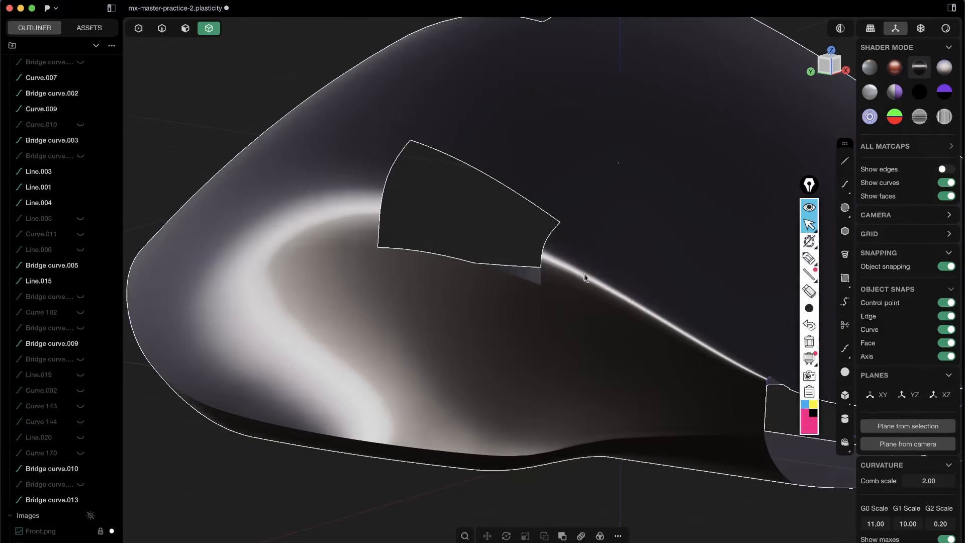
{"action": "scroll", "coordinate": [528, 229], "scroll_direction": "up", "scroll_amount": 2}
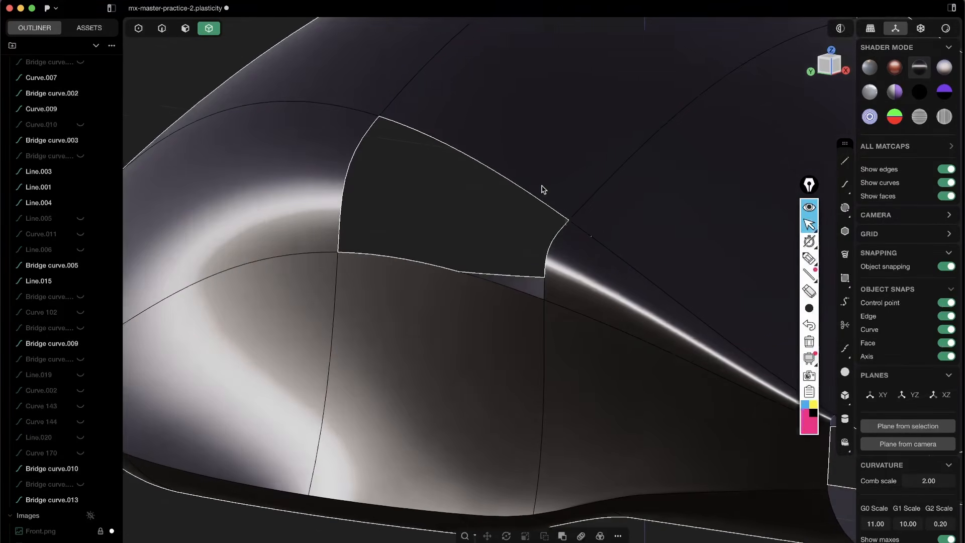
{"action": "middle_click_drag", "start_coordinate": [612, 247], "coordinate": [511, 226], "text": "shift"}
{"action": "scroll", "coordinate": [509, 224], "scroll_direction": "down", "scroll_amount": 3}
{"action": "middle_click_drag", "start_coordinate": [556, 276], "coordinate": [642, 253]}
{"action": "left_click", "coordinate": [643, 253]}
- Undo the join of the sheets and the narrow-end G1 loft
{"action": "key", "text": "super+z"}
{"action": "key", "text": "super+z"}
{"action": "key", "text": "super+z"}
{"action": "key", "text": "super+z"}
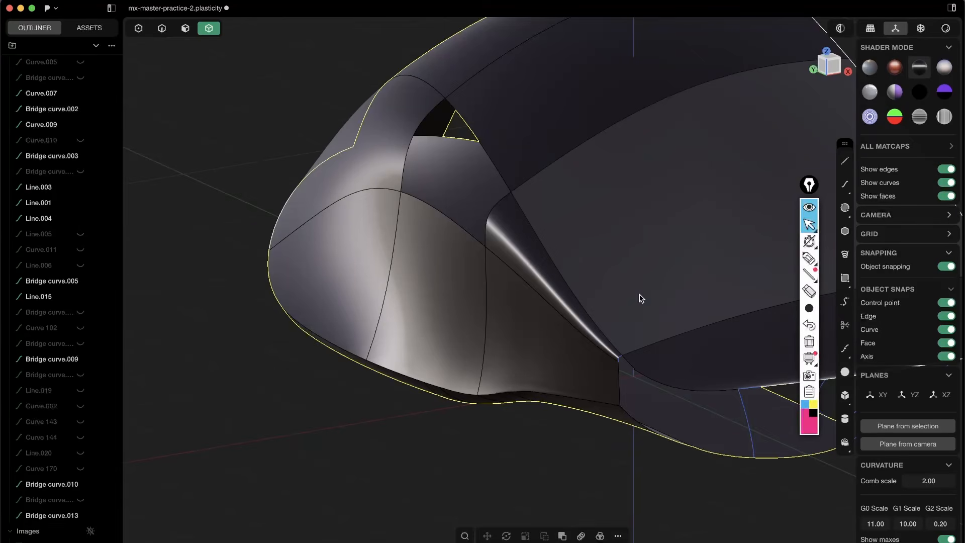
{"action": "key", "text": "super+z"}
- Try to patch the narrow opening bounded by its two edges and two bridge curves with G2 continuity
{"action": "scroll", "coordinate": [608, 302], "scroll_direction": "up", "scroll_amount": 3}
{"action": "middle_click_drag", "start_coordinate": [608, 280], "coordinate": [547, 256], "text": "shift"}
{"action": "middle_click_drag", "start_coordinate": [547, 257], "coordinate": [553, 207]}
{"action": "left_click", "coordinate": [870, 68]}
{"action": "scroll", "coordinate": [531, 194], "scroll_direction": "up", "scroll_amount": 3}
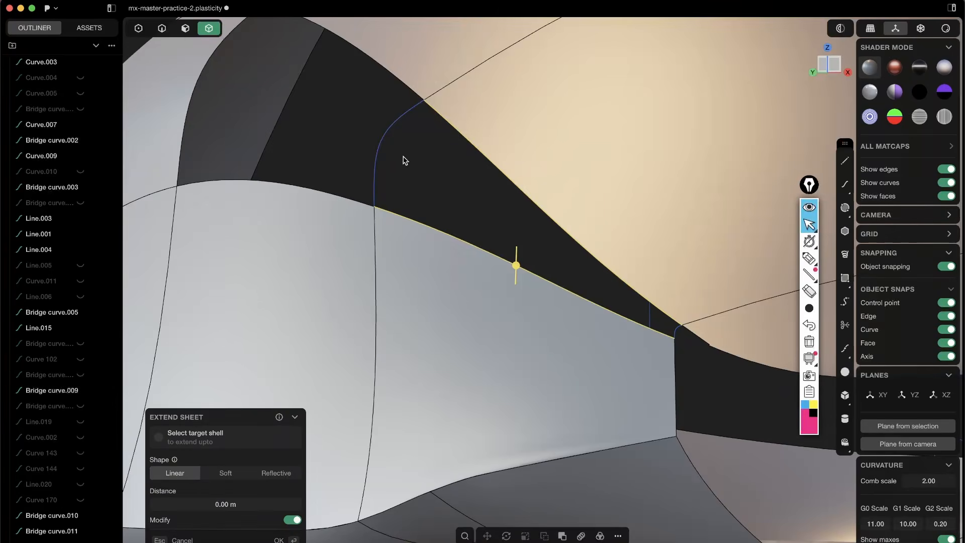
{"action": "middle_click_drag", "start_coordinate": [405, 160], "coordinate": [548, 127]}
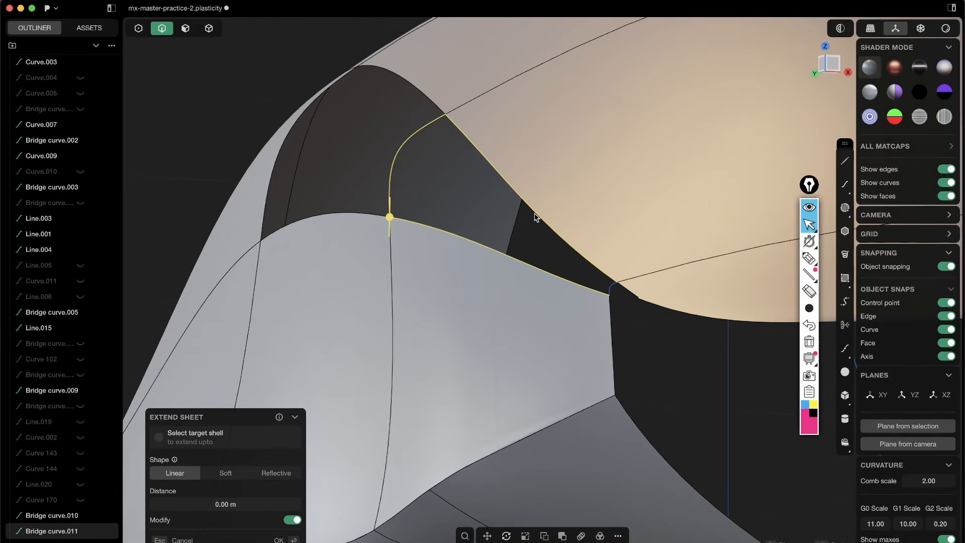
{"action": "key", "text": "shift+p"}
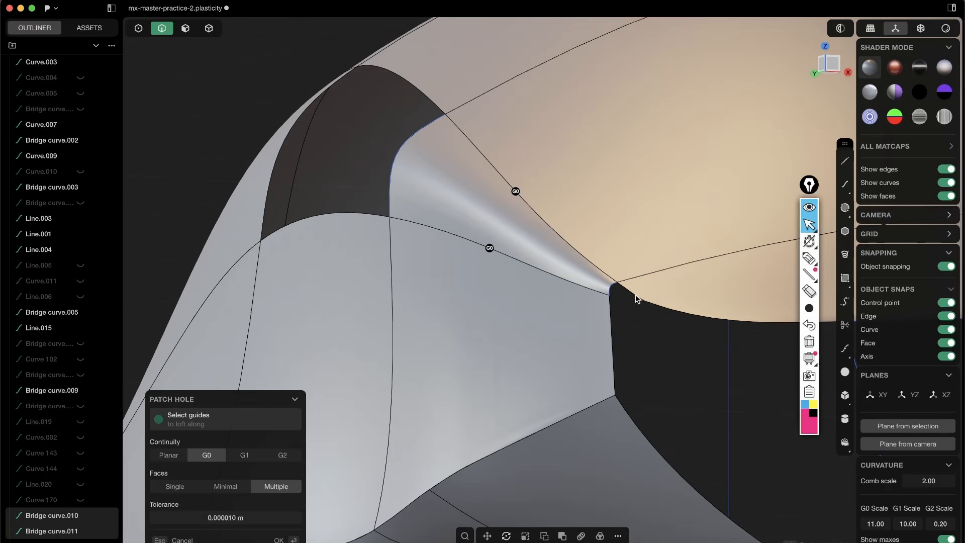
{"action": "key", "text": "g"}
{"action": "key", "text": "g"}
{"action": "middle_click_drag", "start_coordinate": [572, 188], "coordinate": [570, 198]}
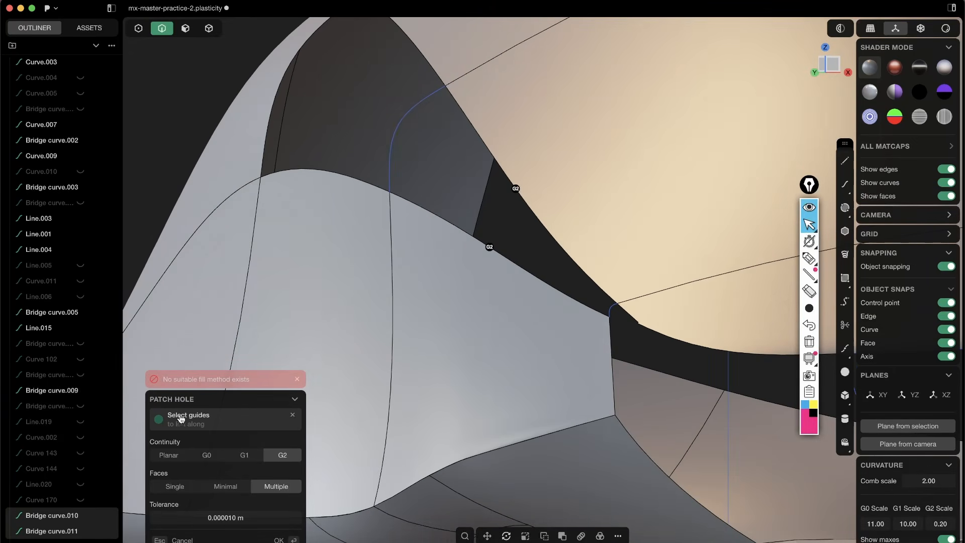
{"action": "key", "text": "Escape"}
- Fill the narrow opening with a quad-sided XNurbs surface at G2 continuity with flatness 1.00
{"action": "key", "text": "alt+p"}
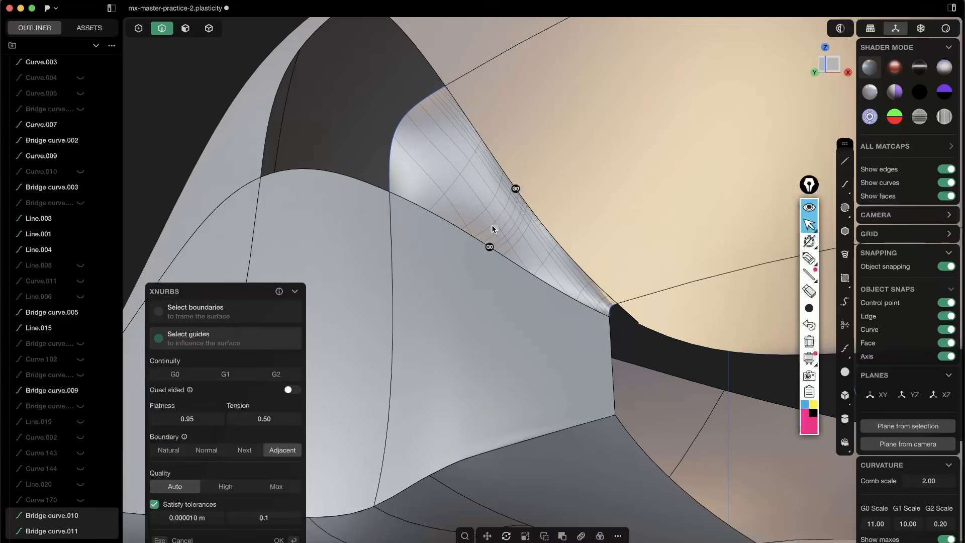
{"action": "key", "text": "g"}
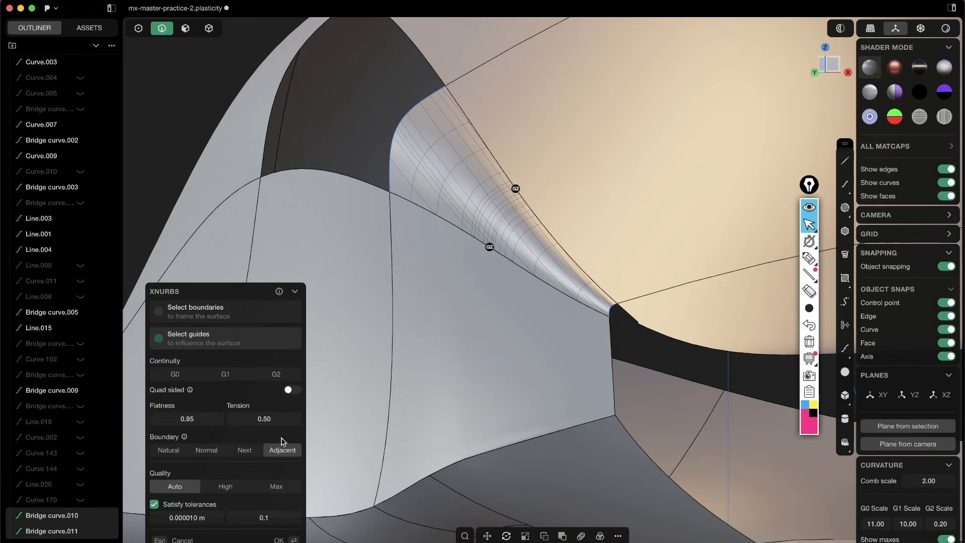
{"action": "key", "text": "alt+e"}
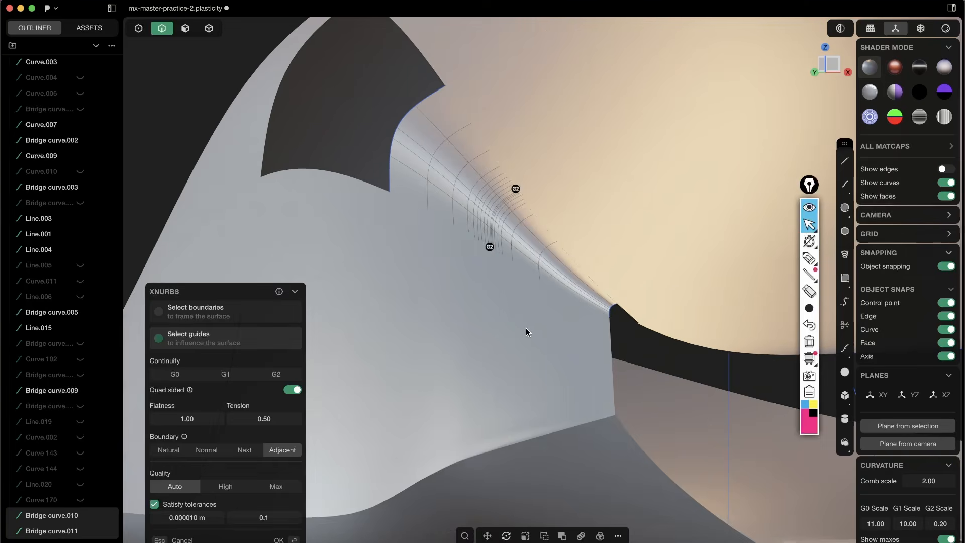
{"action": "mouse_move", "coordinate": [525, 328]}
{"action": "middle_mouse_down"}
{"action": "mouse_move", "coordinate": [543, 336]}
{"action": "mouse_move", "coordinate": [540, 318]}
{"action": "middle_mouse_up"}
{"action": "key", "text": "Return"}
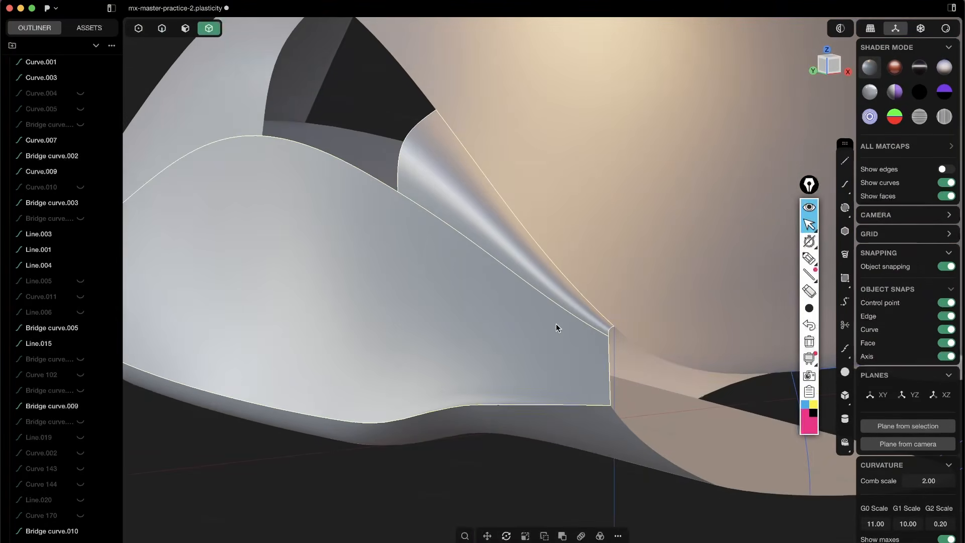
- Join the XNurbs surface with its neighbouring sheets and check the blend's reflections with the copper-coloured shader
{"action": "key", "text": "j"}
{"action": "scroll", "coordinate": [536, 320], "scroll_direction": "down", "scroll_amount": 3}
{"action": "left_click", "coordinate": [894, 67]}
{"action": "middle_click_drag", "start_coordinate": [606, 254], "coordinate": [670, 274]}
{"action": "middle_click_drag", "start_coordinate": [715, 314], "coordinate": [623, 307]}
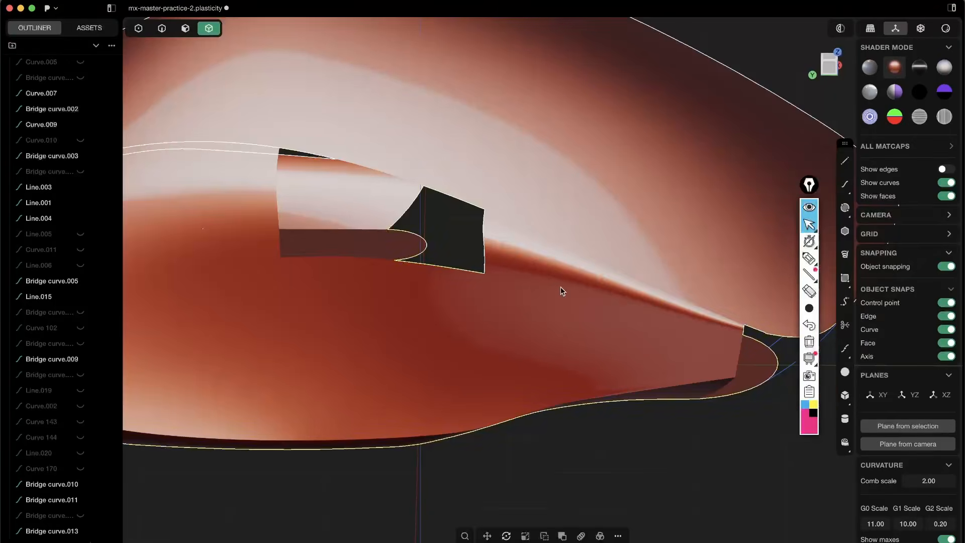
{"action": "middle_click_drag", "start_coordinate": [562, 291], "coordinate": [671, 325]}
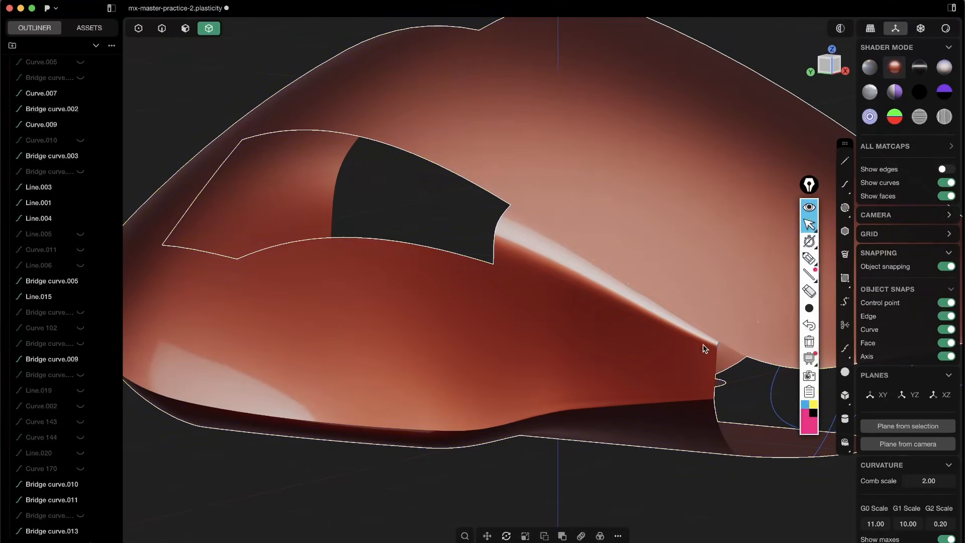
- Delete the two bridge curves at the ends of the narrow XNurbs surface
{"action": "left_click", "coordinate": [720, 345]}
{"action": "key", "text": "Delete"}
{"action": "left_click", "coordinate": [496, 234]}
{"action": "key", "text": "Delete"}
{"action": "middle_click_drag", "start_coordinate": [476, 247], "coordinate": [437, 227], "text": "shift"}
- Join the top, thumb-side and blend sheets surrounding the remaining middle opening
{"action": "key", "text": "4"}
{"action": "left_click_drag", "start_coordinate": [510, 304], "coordinate": [413, 186]}
{"action": "key", "text": "j"}
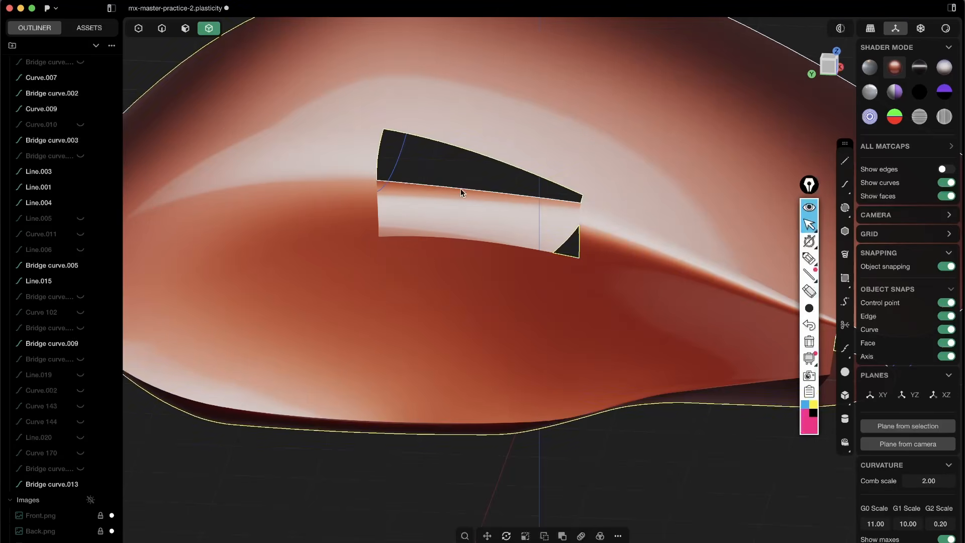
- Loft the remaining middle opening between the top and thumb-side surfaces with G2 continuity and apply the pale pearl-coloured shader
{"action": "key", "text": "2"}
{"action": "left_click", "coordinate": [492, 157]}
{"action": "key", "text": "e"}
{"action": "middle_click_drag", "start_coordinate": [493, 160], "coordinate": [522, 228]}
{"action": "key", "text": "l"}
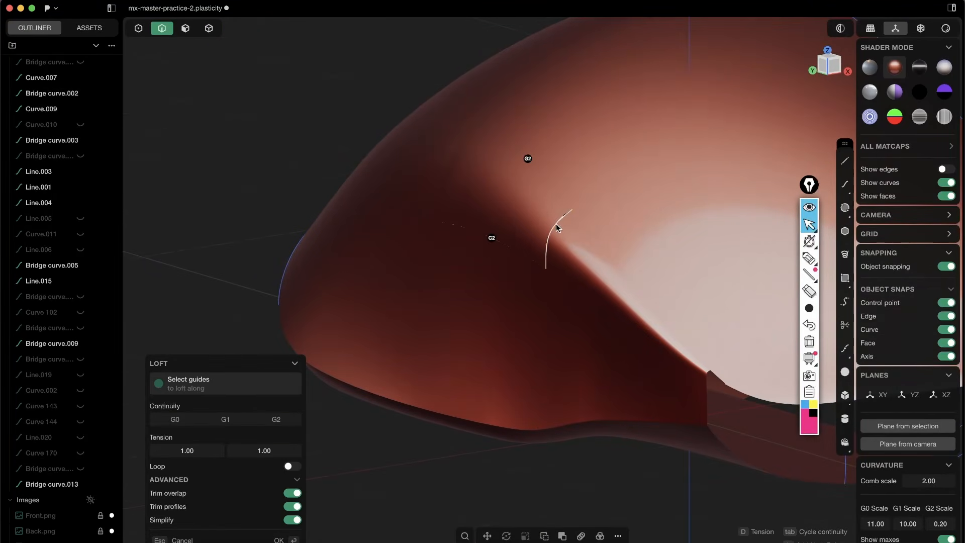
{"action": "middle_click_drag", "start_coordinate": [502, 173], "coordinate": [676, 281]}
{"action": "key", "text": "Return"}
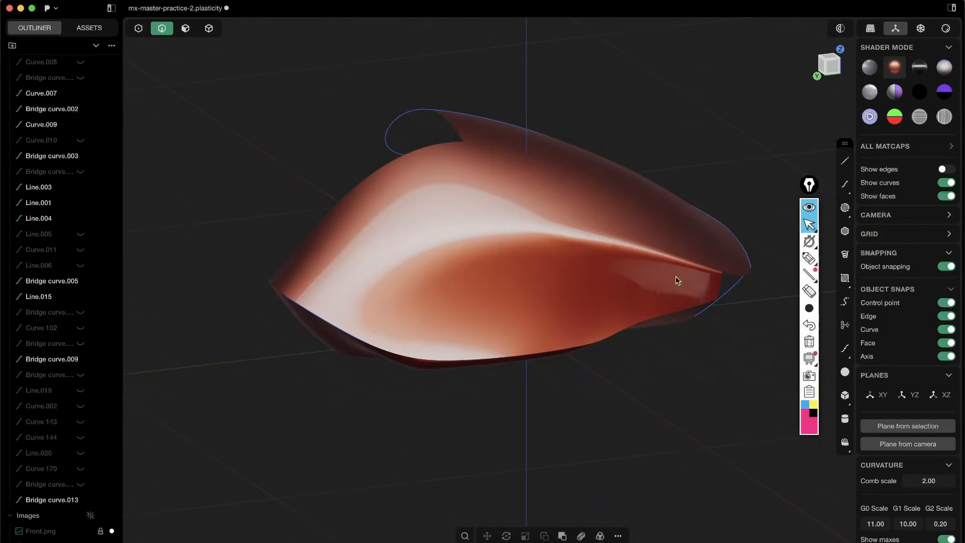
{"action": "left_click", "coordinate": [946, 72]}
- Switch to the browser and examine the top and thumb-side transition of the Logitech MX Master 3S model on Sketchfab
{"action": "left_click_drag", "start_coordinate": [380, 251], "coordinate": [407, 261]}
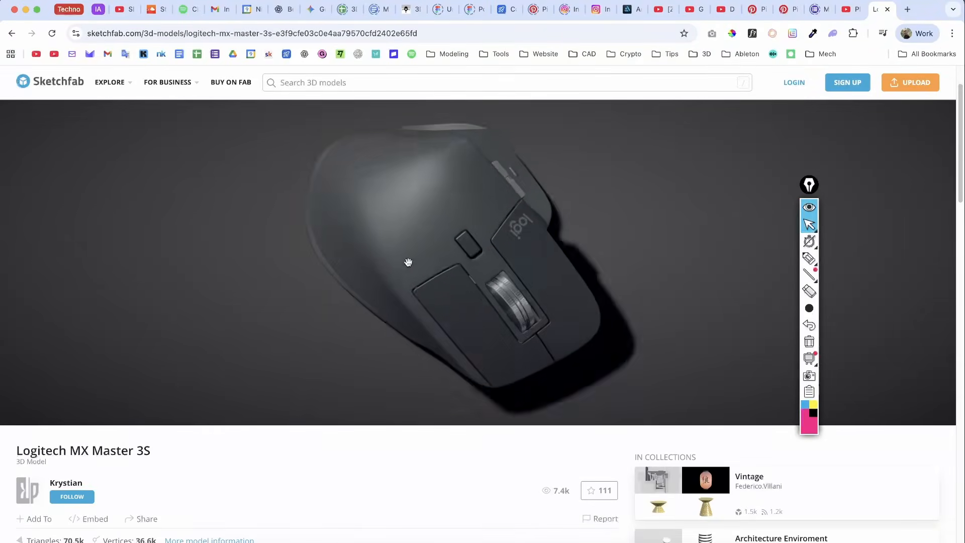
{"action": "scroll", "coordinate": [406, 257], "scroll_direction": "down", "scroll_amount": 3}
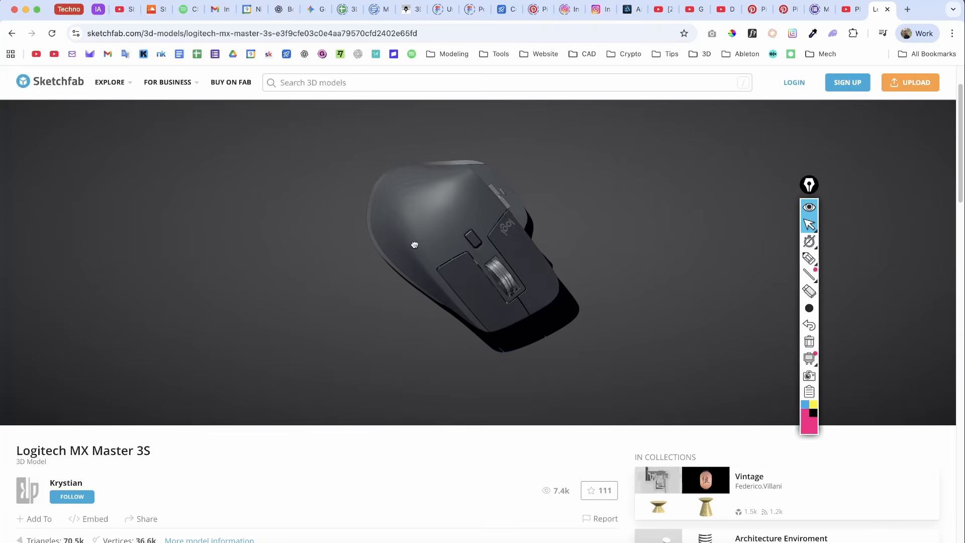
{"action": "scroll", "coordinate": [421, 238], "scroll_direction": "up", "scroll_amount": 5}
{"action": "scroll", "coordinate": [416, 260], "scroll_direction": "down", "scroll_amount": 3}
{"action": "scroll", "coordinate": [416, 259], "scroll_direction": "up", "scroll_amount": 5}
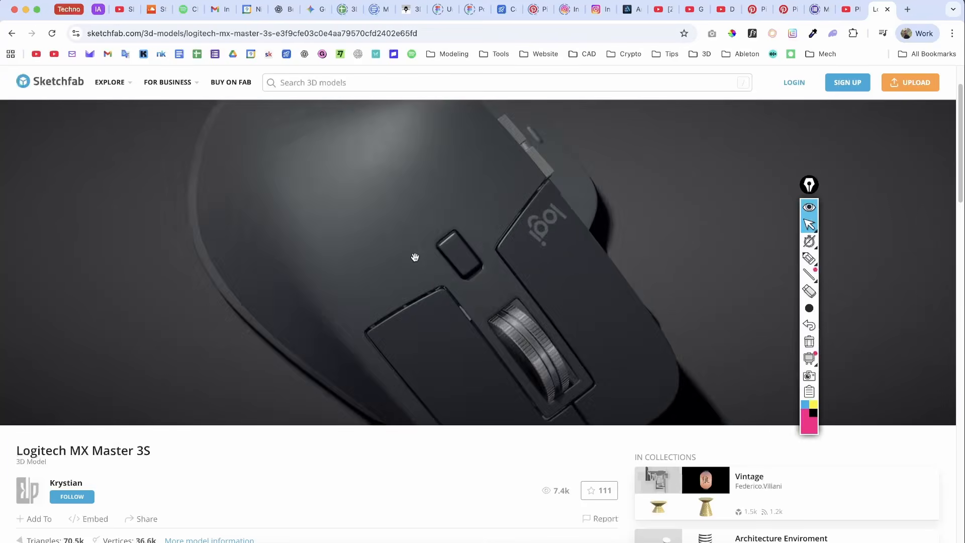
{"action": "mouse_move", "coordinate": [439, 249]}
{"action": "left_mouse_down"}
{"action": "mouse_move", "coordinate": [416, 276]}
{"action": "mouse_move", "coordinate": [401, 261]}
{"action": "mouse_move", "coordinate": [482, 286]}
{"action": "mouse_move", "coordinate": [384, 310]}
{"action": "mouse_move", "coordinate": [463, 306]}
{"action": "mouse_move", "coordinate": [470, 294]}
{"action": "mouse_move", "coordinate": [464, 300]}
{"action": "left_mouse_up"}
{"action": "scroll", "coordinate": [468, 307], "scroll_direction": "down", "scroll_amount": 3}
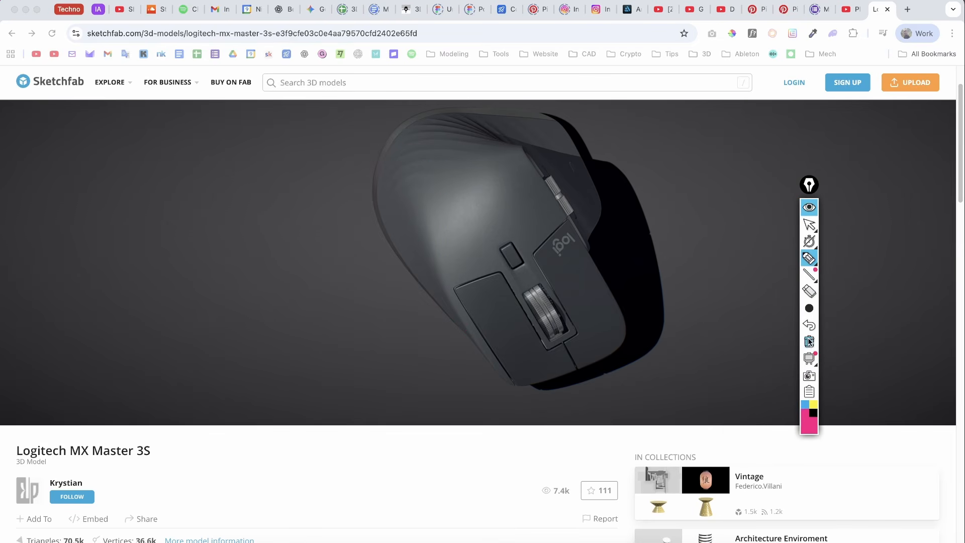
{"action": "key", "text": "super+q"}
{"action": "mouse_move", "coordinate": [487, 247]}
{"action": "left_mouse_down", "text": "alt"}
{"action": "mouse_move", "coordinate": [492, 272]}
{"action": "mouse_move", "coordinate": [405, 289]}
{"action": "mouse_move", "coordinate": [451, 241]}
{"action": "left_mouse_up", "text": "alt"}
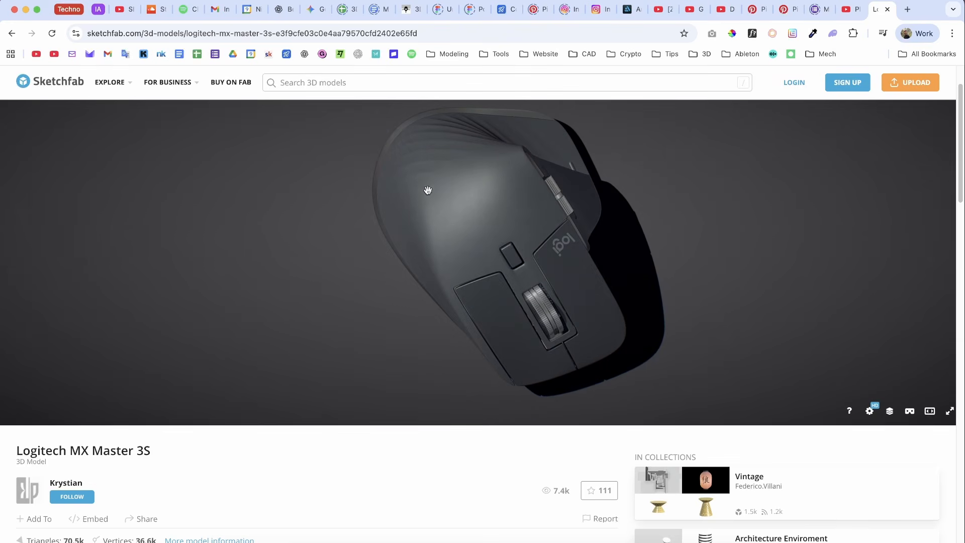
- Return to Plasticity and examine the blended mouse surfaces in Top view and from the thumb side for smooth shading
{"action": "key", "text": "super+Tab"}
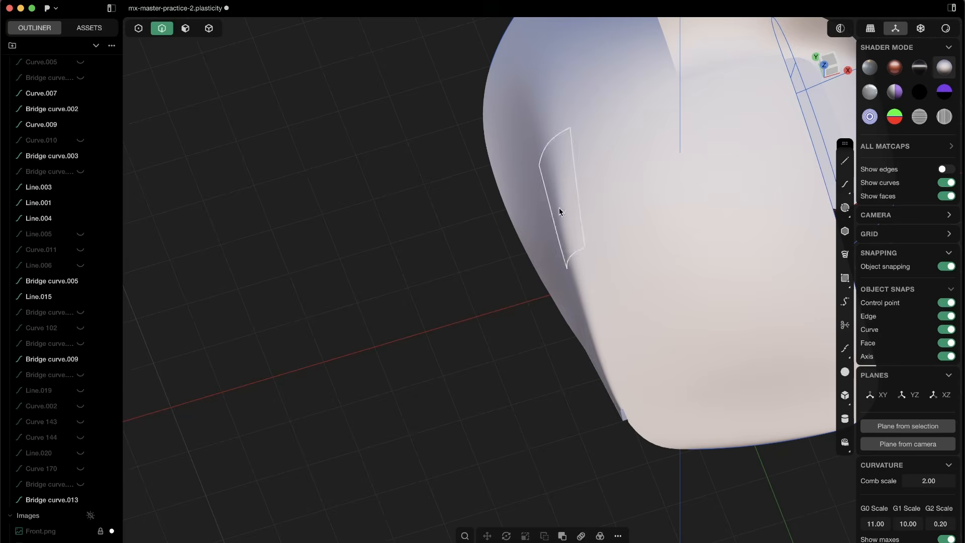
{"action": "mouse_move", "coordinate": [559, 207]}
{"action": "middle_mouse_down"}
{"action": "mouse_move", "coordinate": [628, 192]}
{"action": "mouse_move", "coordinate": [566, 285]}
{"action": "mouse_move", "coordinate": [557, 242]}
{"action": "middle_mouse_up"}
{"action": "scroll", "coordinate": [627, 192], "scroll_direction": "down", "scroll_amount": 4}
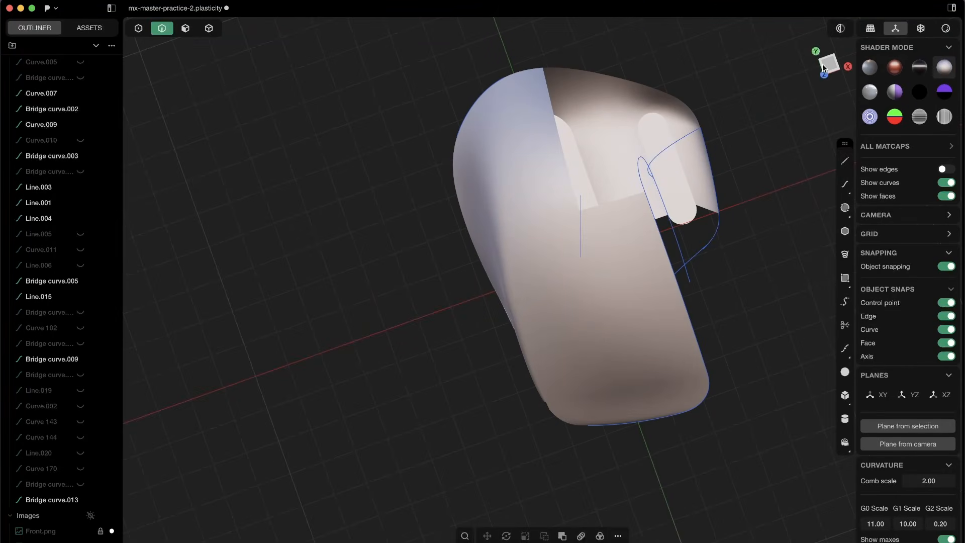
{"action": "left_click", "coordinate": [823, 65]}
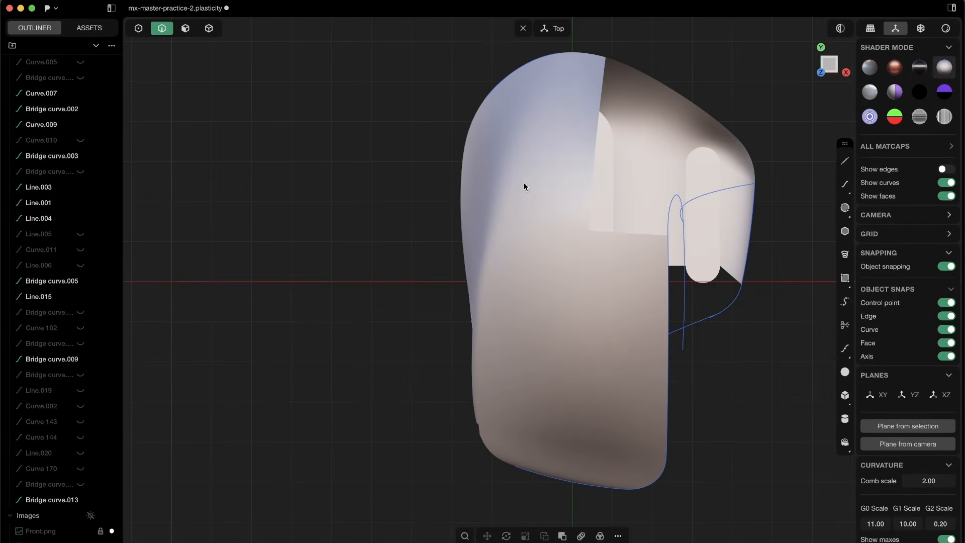
{"action": "key", "text": "alt+shift+e"}
{"action": "middle_click_drag", "start_coordinate": [529, 161], "coordinate": [592, 118]}
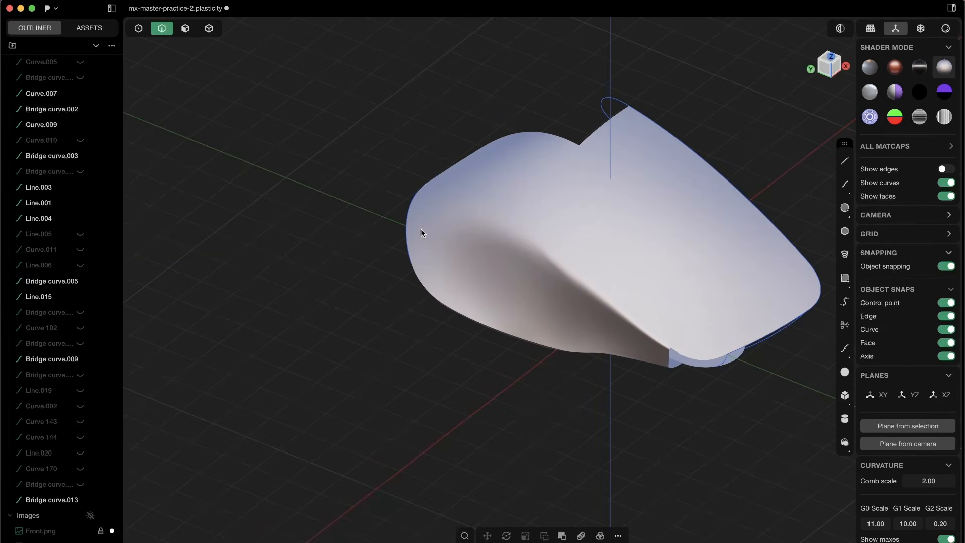
{"action": "middle_click_drag", "start_coordinate": [421, 233], "coordinate": [644, 299]}
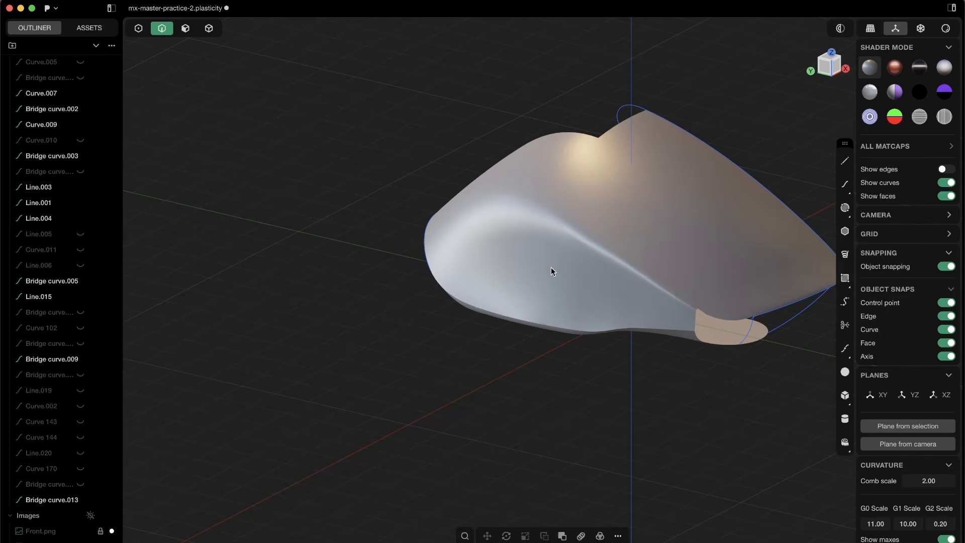
{"action": "scroll", "coordinate": [551, 267], "scroll_direction": "up", "scroll_amount": 5}
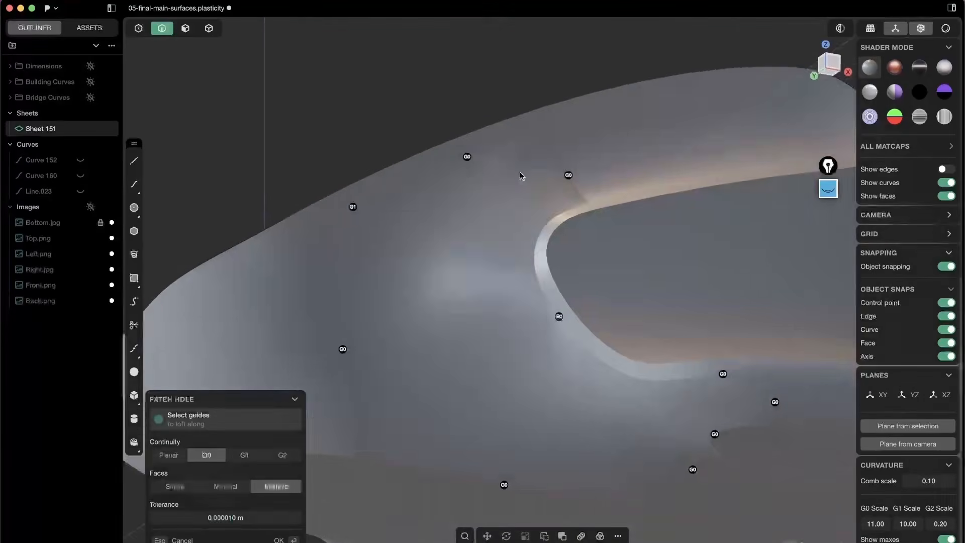
{"action": "middle_click_drag", "start_coordinate": [520, 175], "coordinate": [675, 313]}
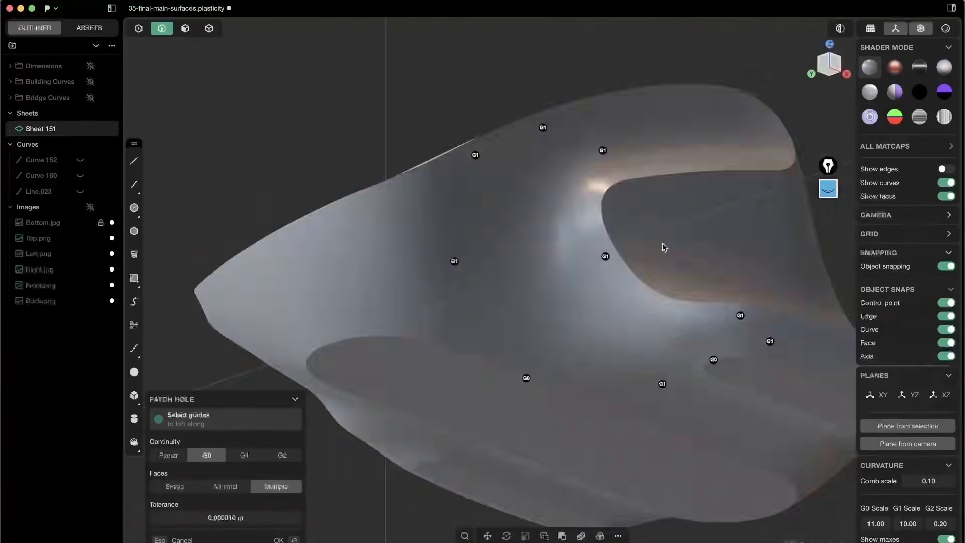
{"action": "middle_click_drag", "start_coordinate": [664, 246], "coordinate": [672, 295]}
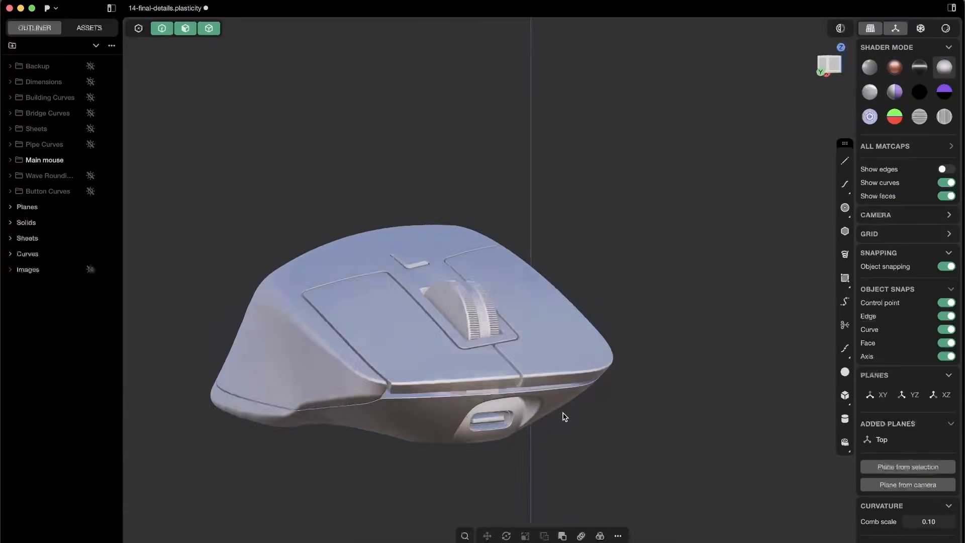
{"action": "middle_click_drag", "start_coordinate": [565, 416], "coordinate": [312, 427]}
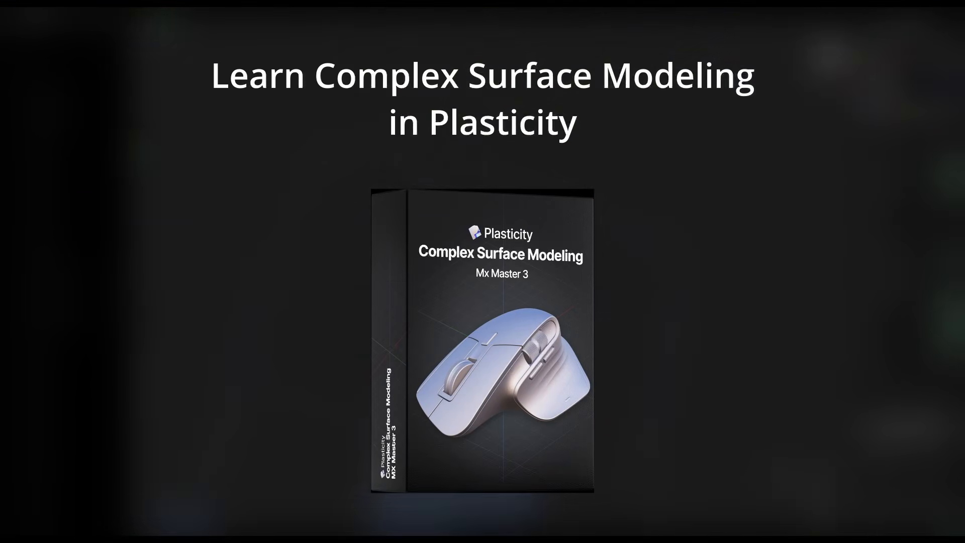